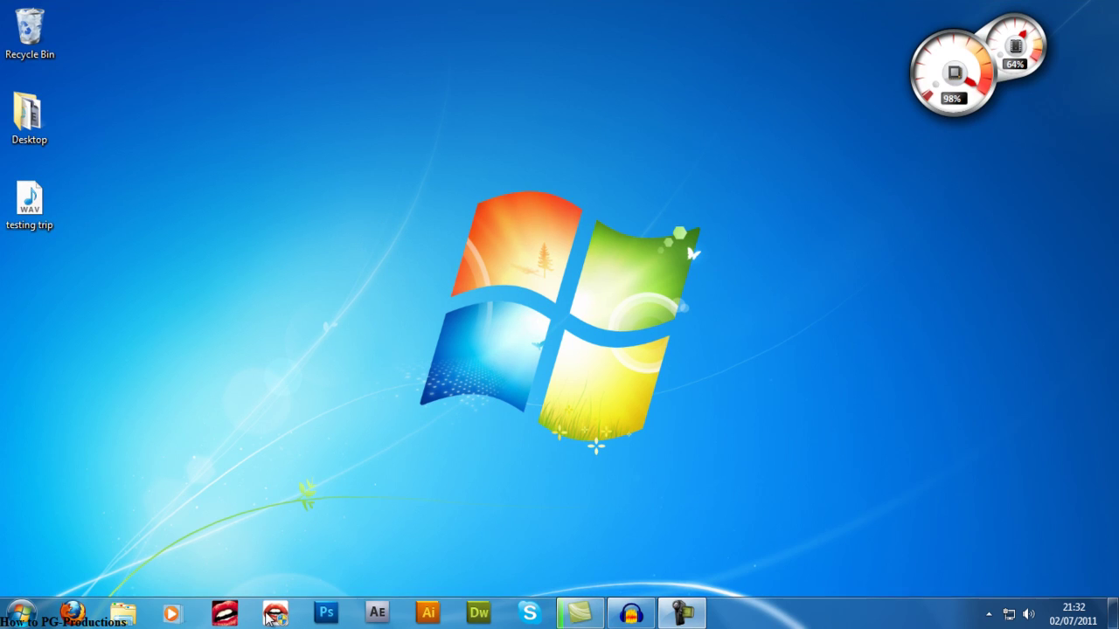
Launch Firefox and load the google.co.uk homepage.
{"action": "left_click", "coordinate": [67, 609]}
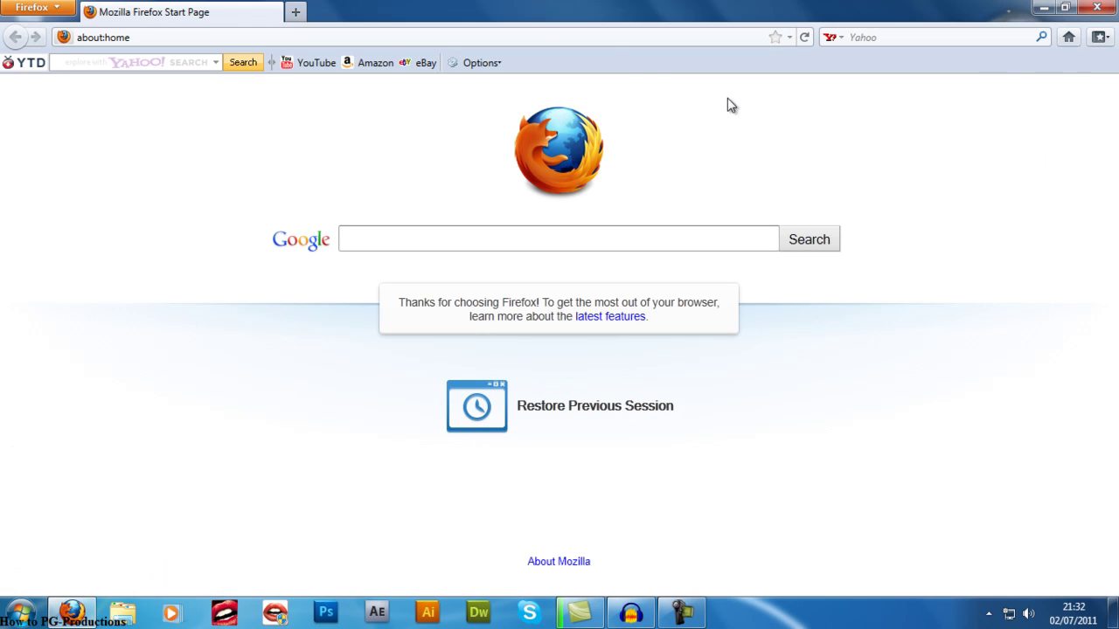
{"action": "left_click", "coordinate": [600, 40]}
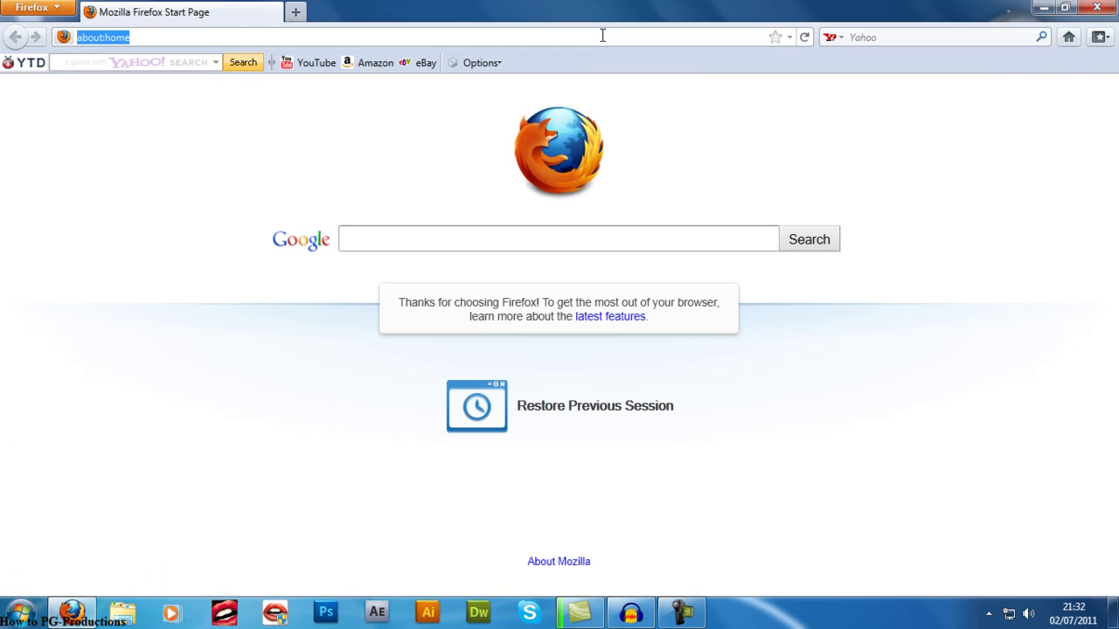
{"action": "type", "text": "www."}
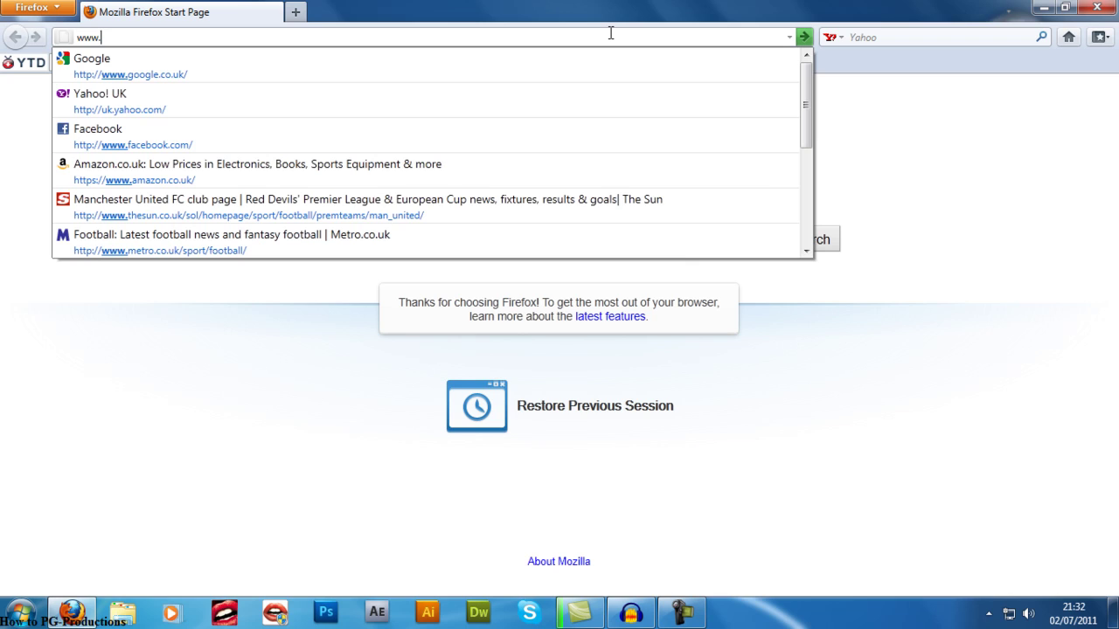
{"action": "key", "text": "Down"}
{"action": "key", "text": "Return"}
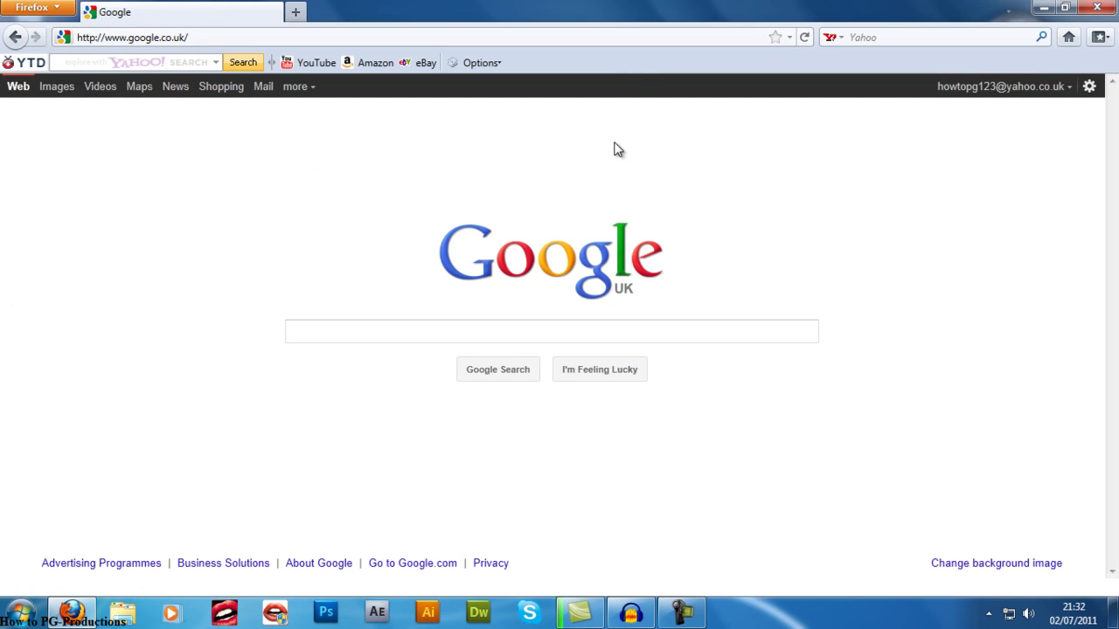
Search Google for 'adobe photoshop' and open the Adobe Photoshop CS5 result.
{"action": "type", "text": "adobe pgo"}
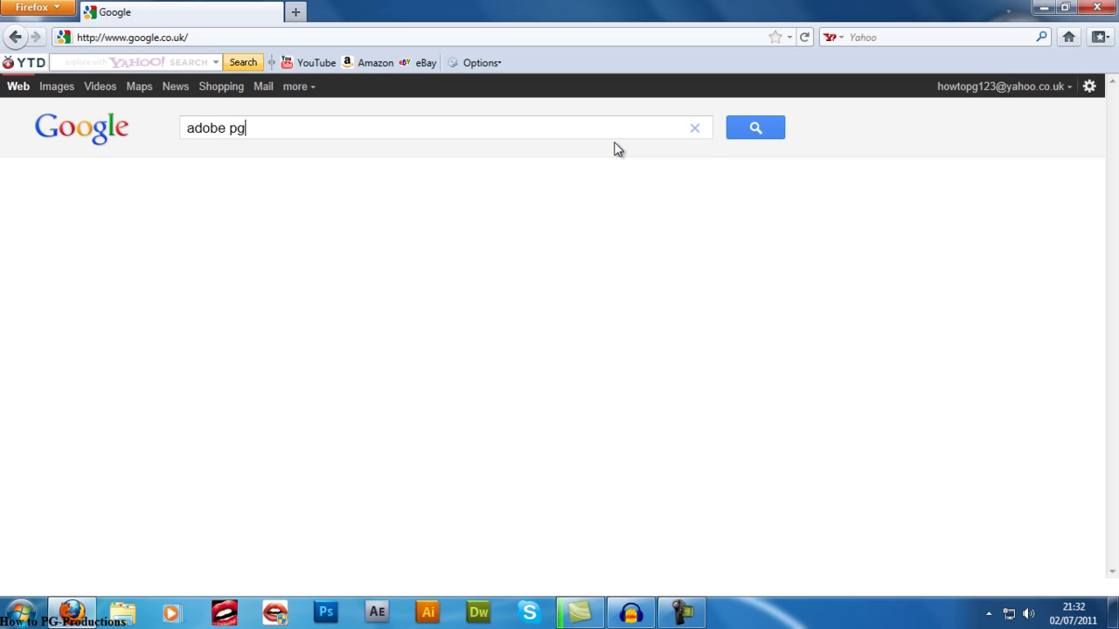
{"action": "key", "text": "BackSpace"}
{"action": "key", "text": "BackSpace"}
{"action": "type", "text": "hotoshop"}
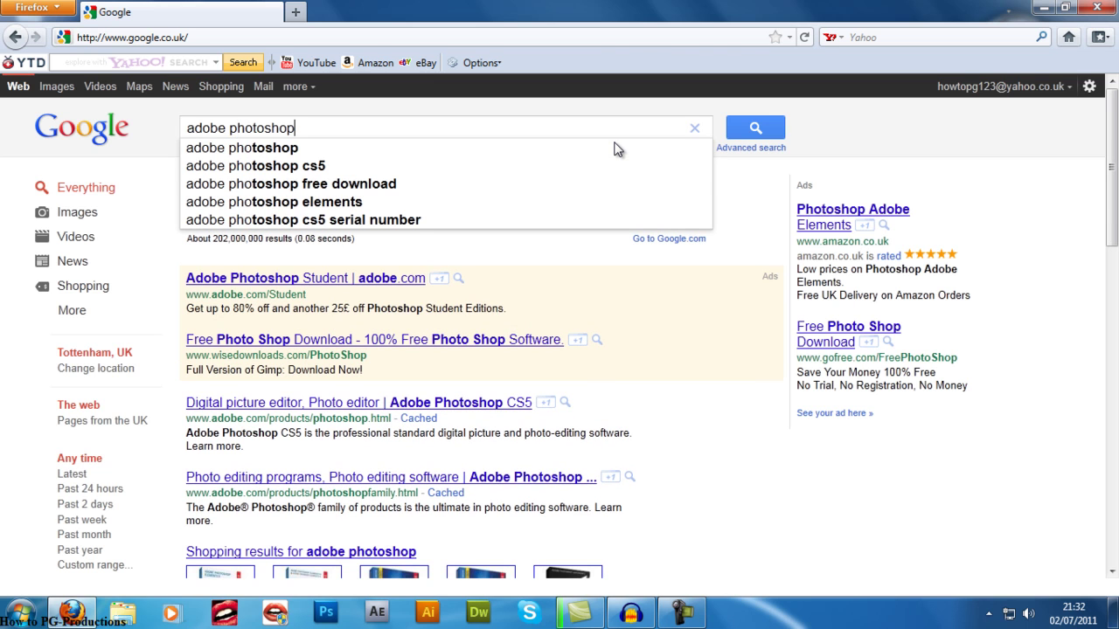
{"action": "key", "text": "Return"}
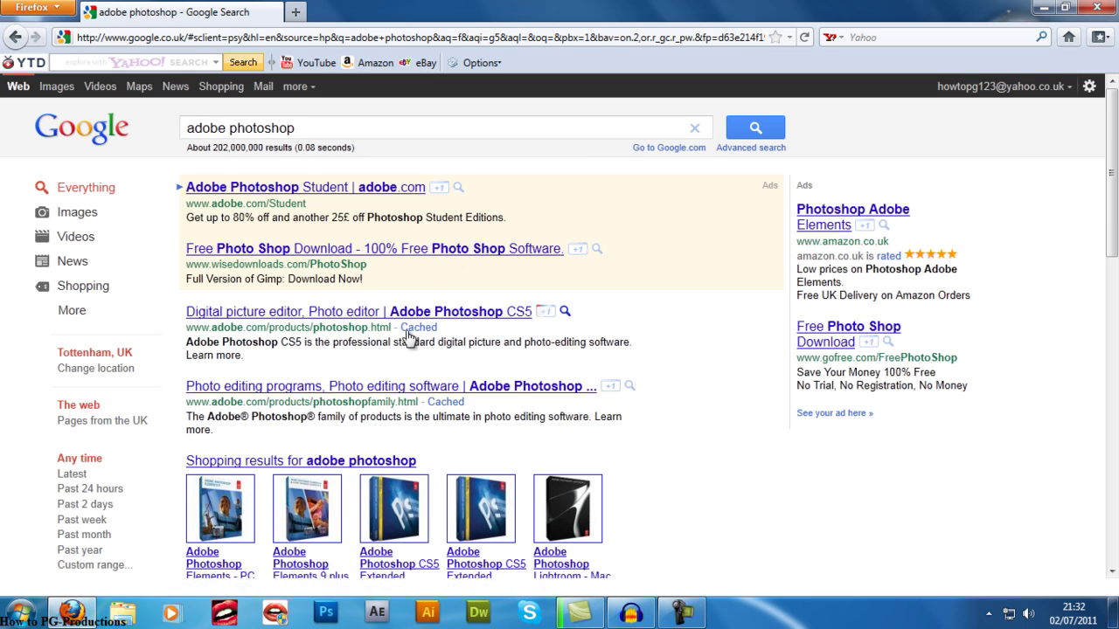
{"action": "left_click", "coordinate": [382, 311]}
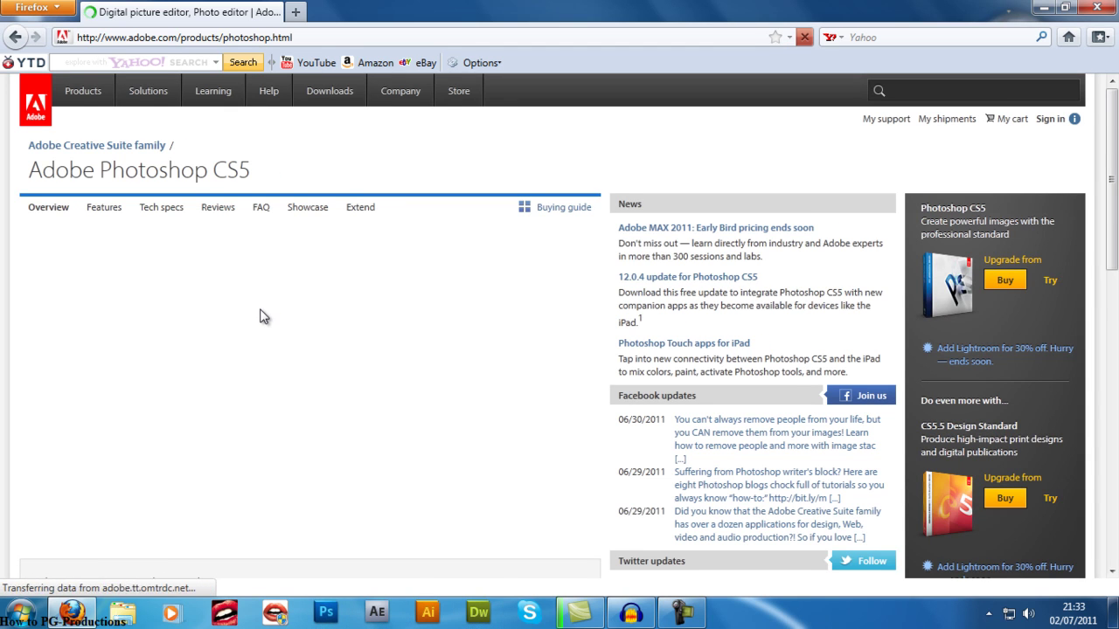
Scroll through the Photoshop CS5 overview page.
{"action": "scroll", "coordinate": [261, 315], "scroll_direction": "down", "scroll_amount": 2}
{"action": "scroll", "coordinate": [261, 315], "scroll_direction": "up", "scroll_amount": 2}
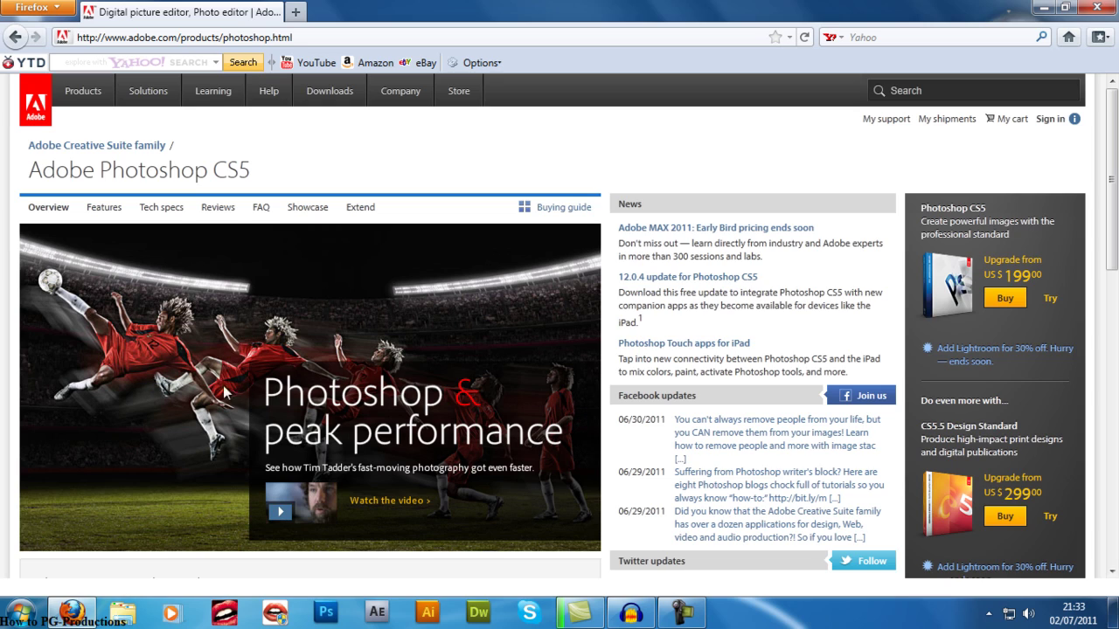
{"action": "scroll", "coordinate": [161, 450], "scroll_direction": "down", "scroll_amount": 5}
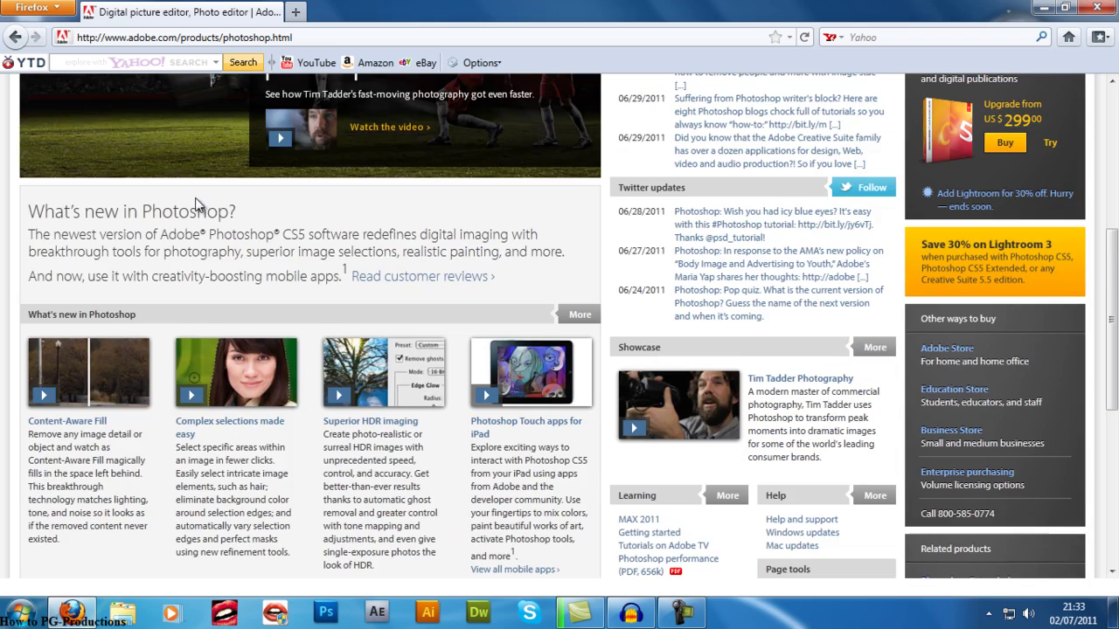
{"action": "scroll", "coordinate": [184, 258], "scroll_direction": "down", "scroll_amount": 4}
{"action": "scroll", "coordinate": [472, 330], "scroll_direction": "up", "scroll_amount": 6}
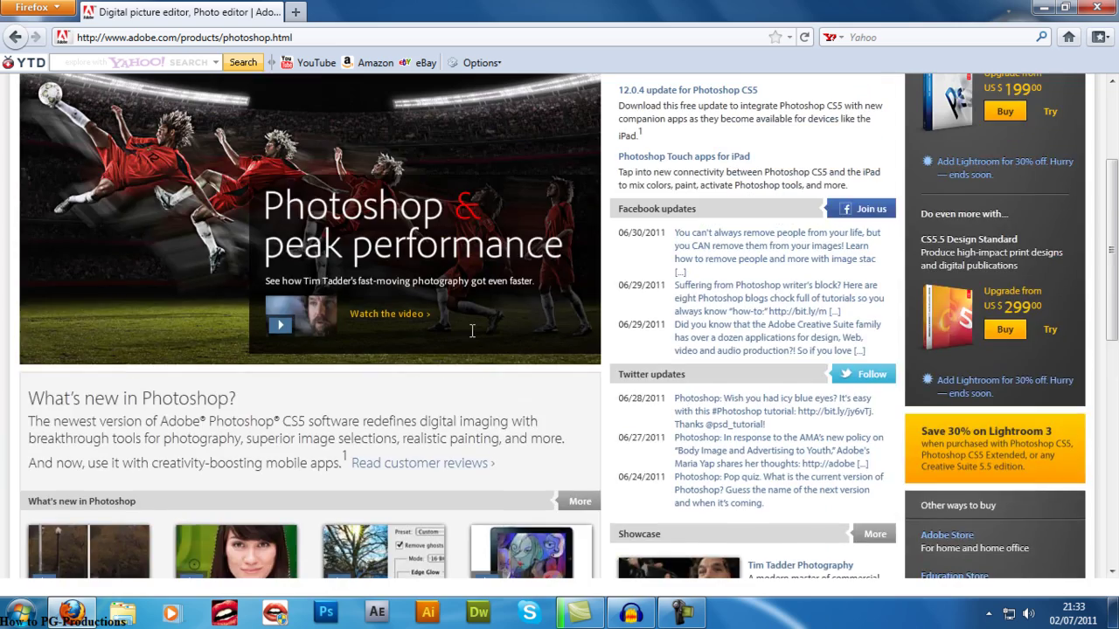
{"action": "scroll", "coordinate": [472, 330], "scroll_direction": "up", "scroll_amount": 3}
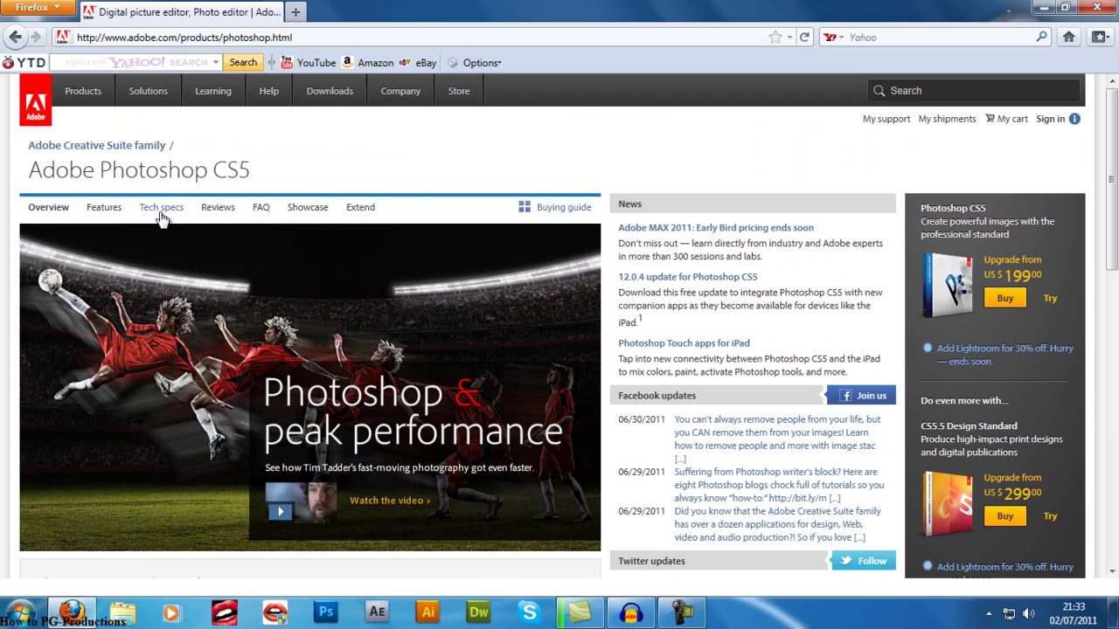
Open the Features page and read down to the Edit and enhance images intelligently section.
{"action": "left_click", "coordinate": [111, 215]}
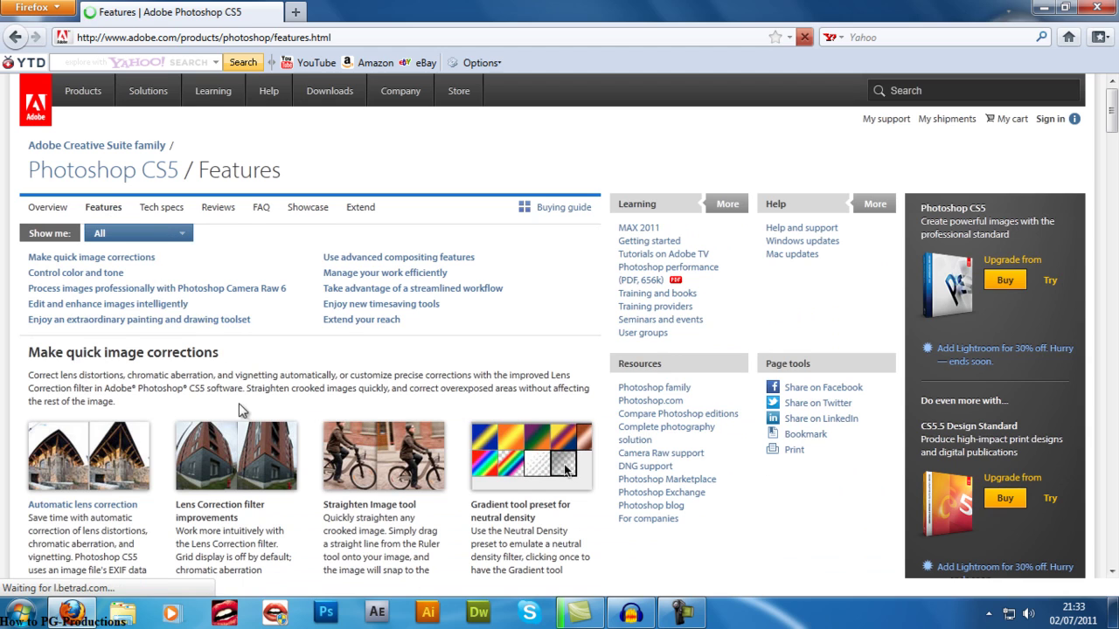
{"action": "scroll", "coordinate": [262, 374], "scroll_direction": "down", "scroll_amount": 4}
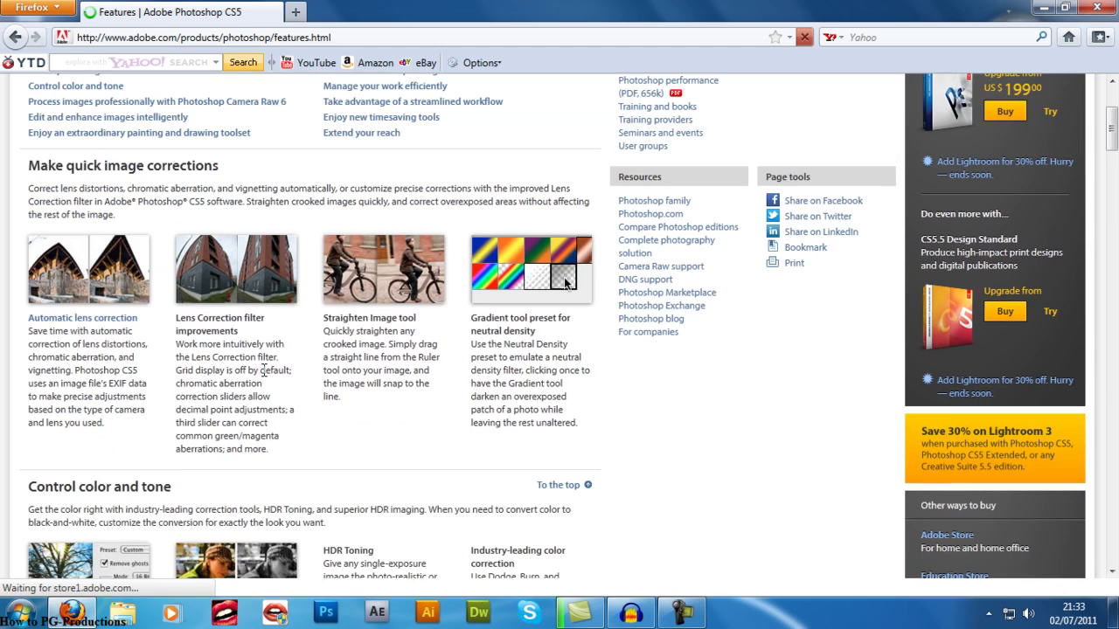
{"action": "scroll", "coordinate": [263, 371], "scroll_direction": "down", "scroll_amount": 2}
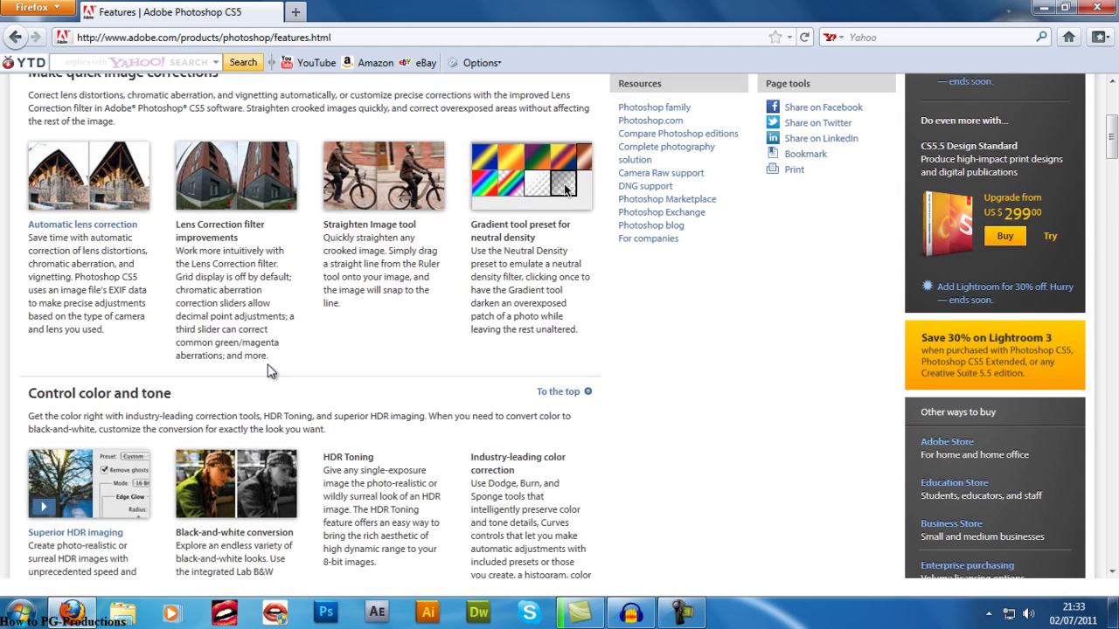
{"action": "scroll", "coordinate": [266, 374], "scroll_direction": "down", "scroll_amount": 2}
{"action": "scroll", "coordinate": [269, 370], "scroll_direction": "down", "scroll_amount": 6}
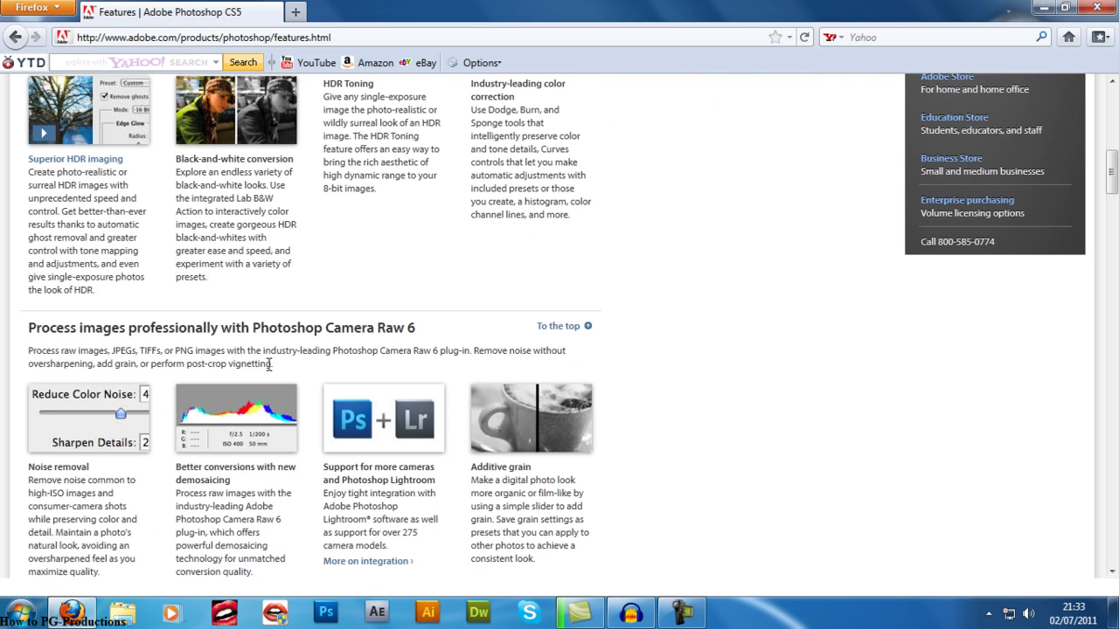
{"action": "scroll", "coordinate": [301, 369], "scroll_direction": "down", "scroll_amount": 2}
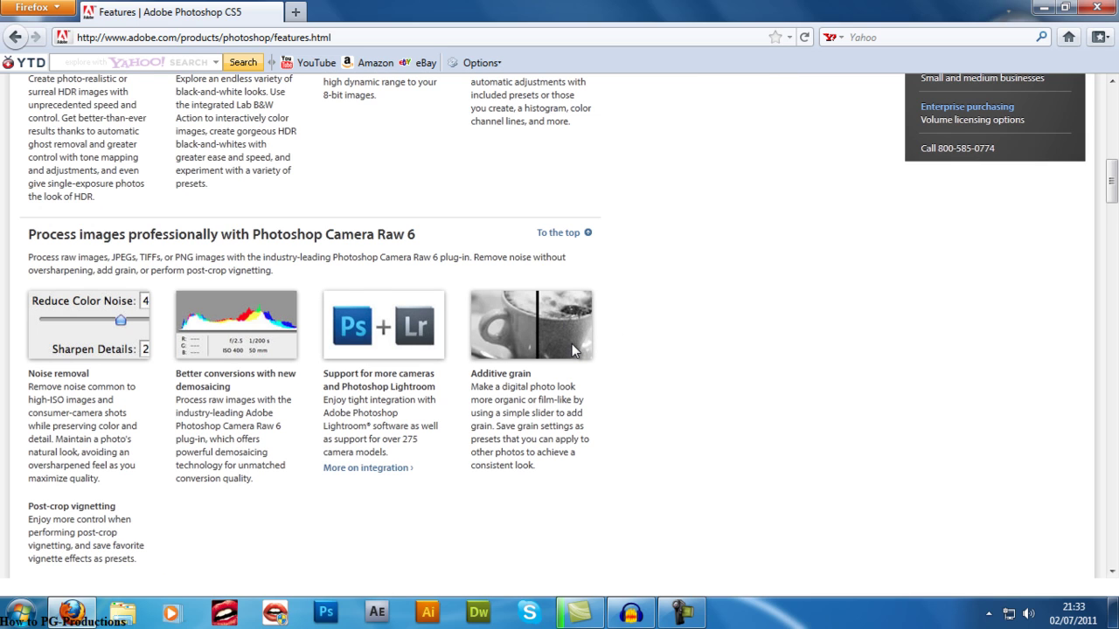
{"action": "scroll", "coordinate": [571, 343], "scroll_direction": "down", "scroll_amount": 2}
{"action": "scroll", "coordinate": [78, 281], "scroll_direction": "down", "scroll_amount": 4}
{"action": "scroll", "coordinate": [79, 281], "scroll_direction": "down", "scroll_amount": 4}
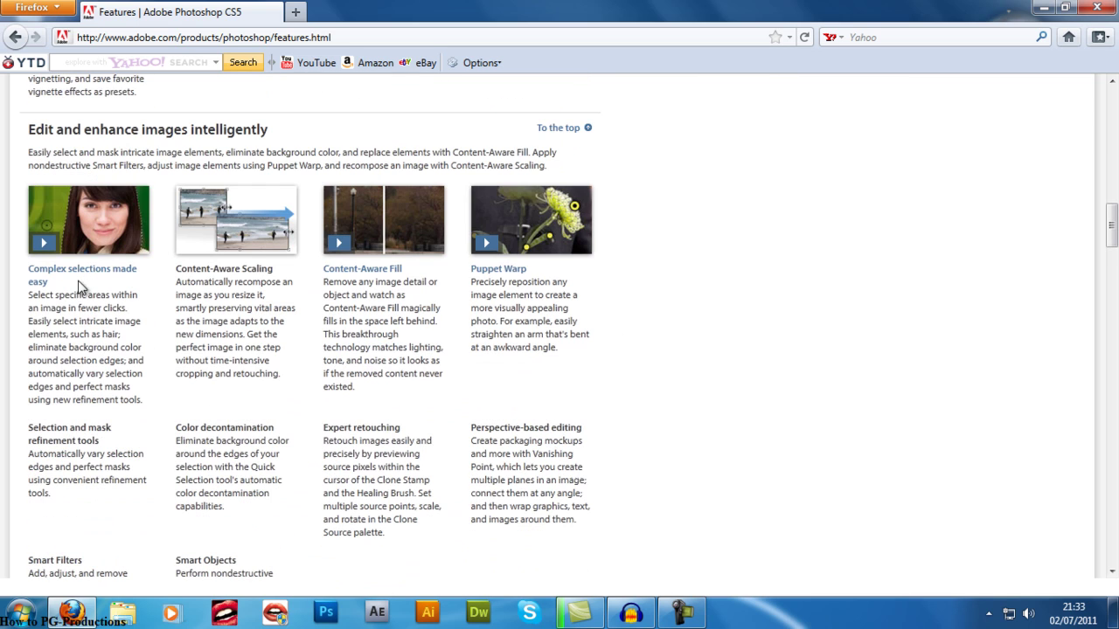
Minimize Firefox and launch Photoshop CS5 from the taskbar.
{"action": "left_click", "coordinate": [1044, 8]}
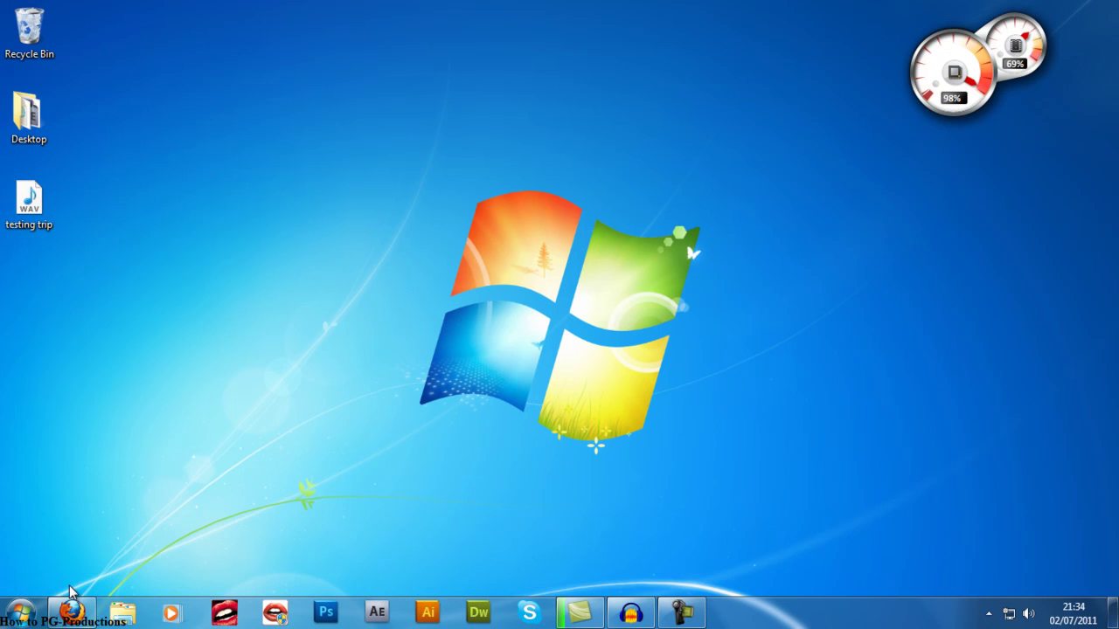
{"action": "left_click", "coordinate": [72, 611]}
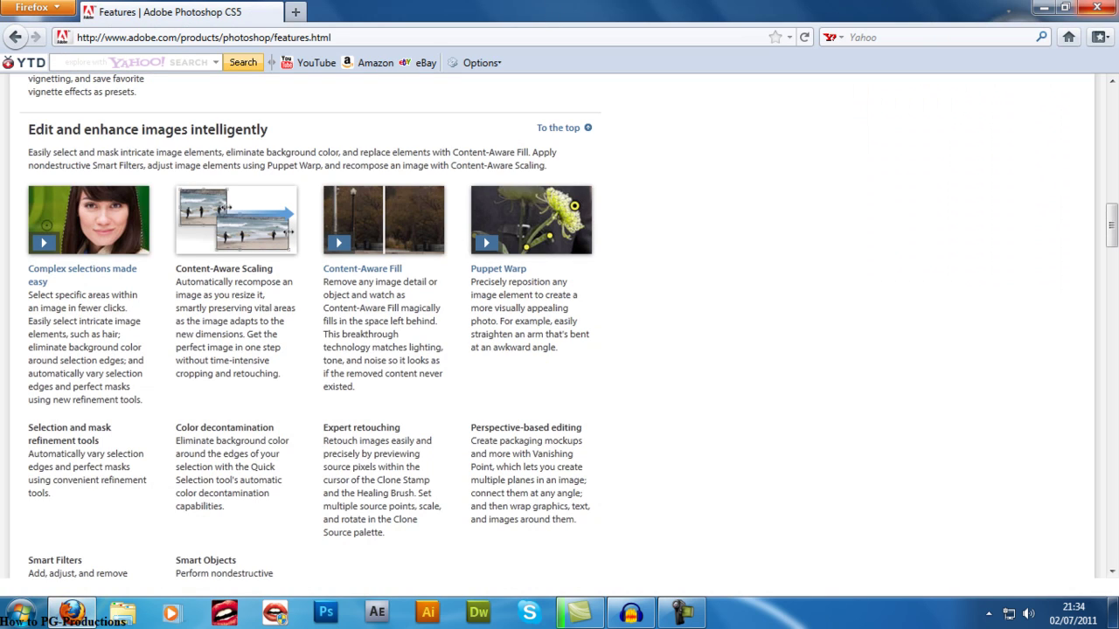
{"action": "left_click", "coordinate": [1044, 8]}
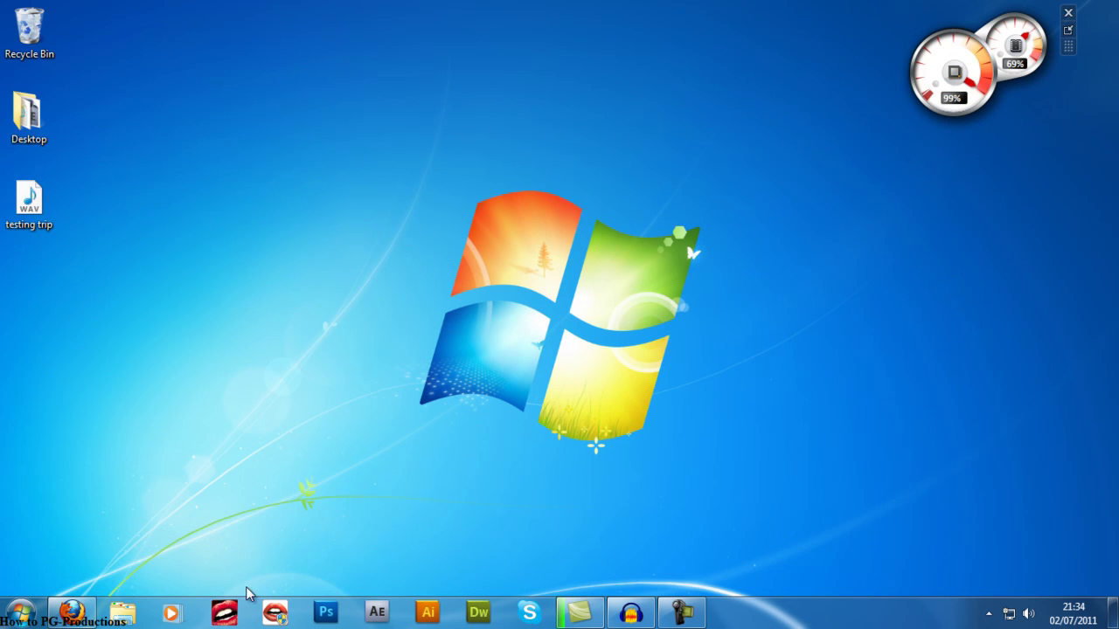
{"action": "left_click", "coordinate": [344, 613]}
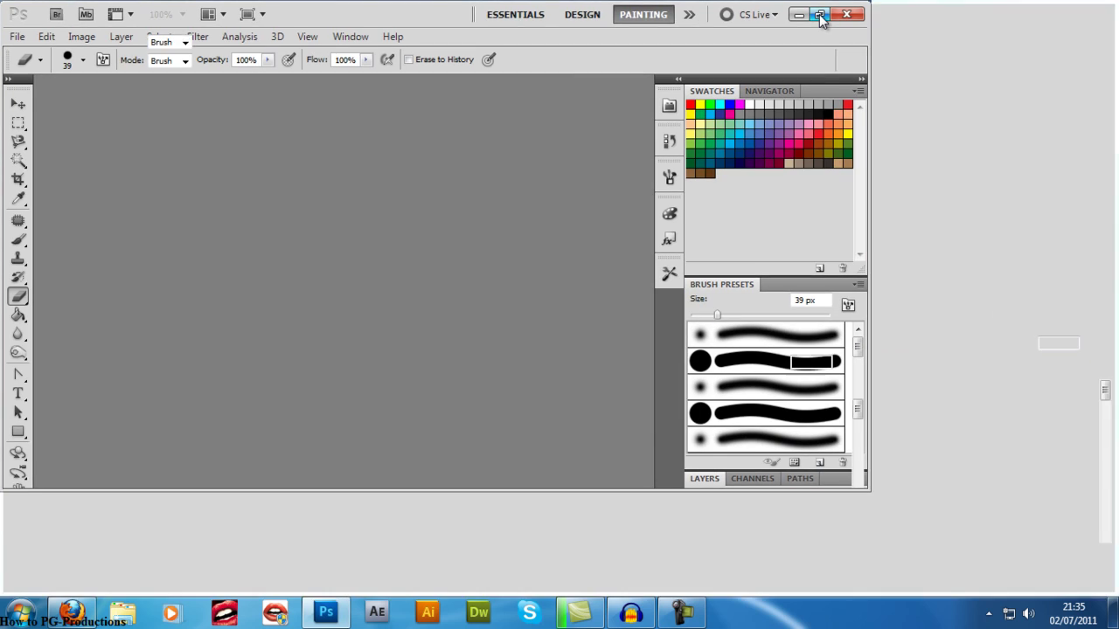
Maximize the Photoshop window and try the Move and Rectangular Marquee tools.
{"action": "left_click", "coordinate": [821, 16]}
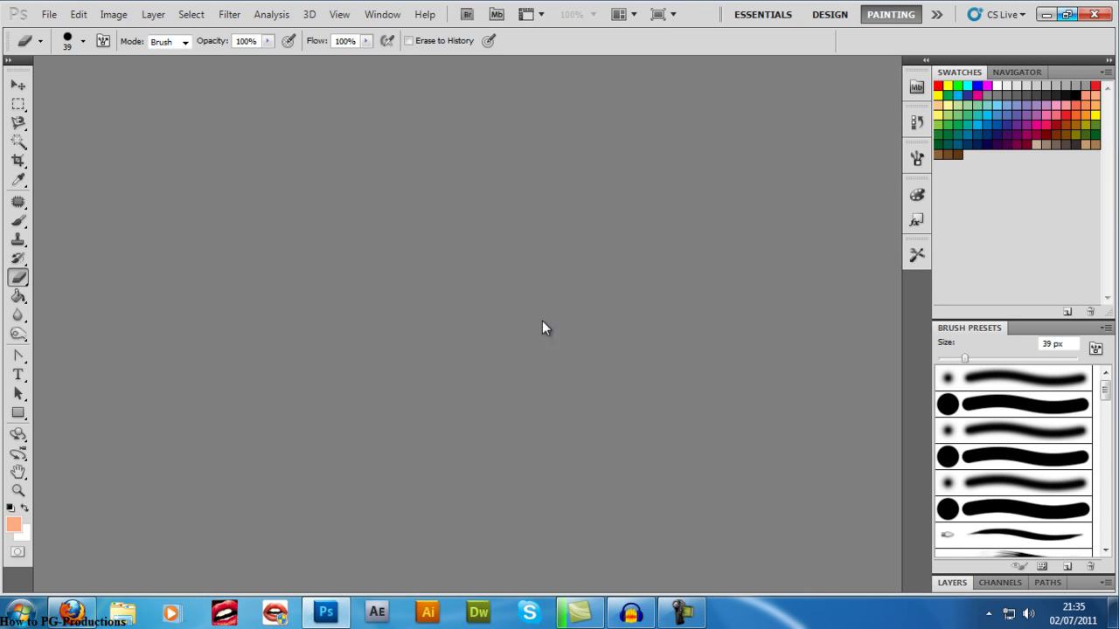
{"action": "left_click", "coordinate": [18, 86]}
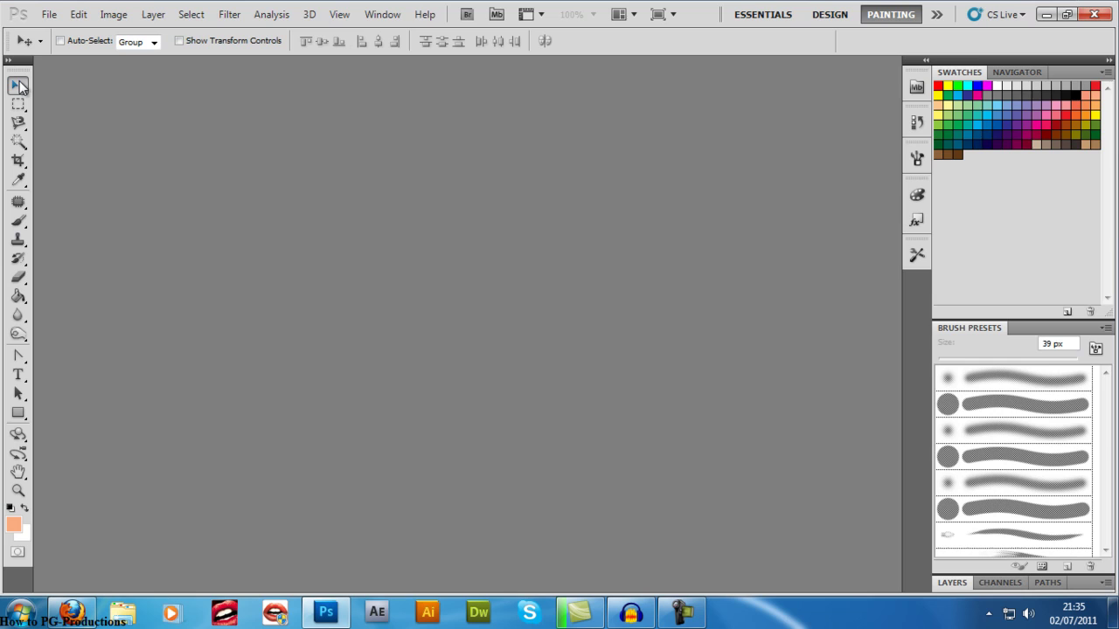
{"action": "left_click", "coordinate": [18, 104]}
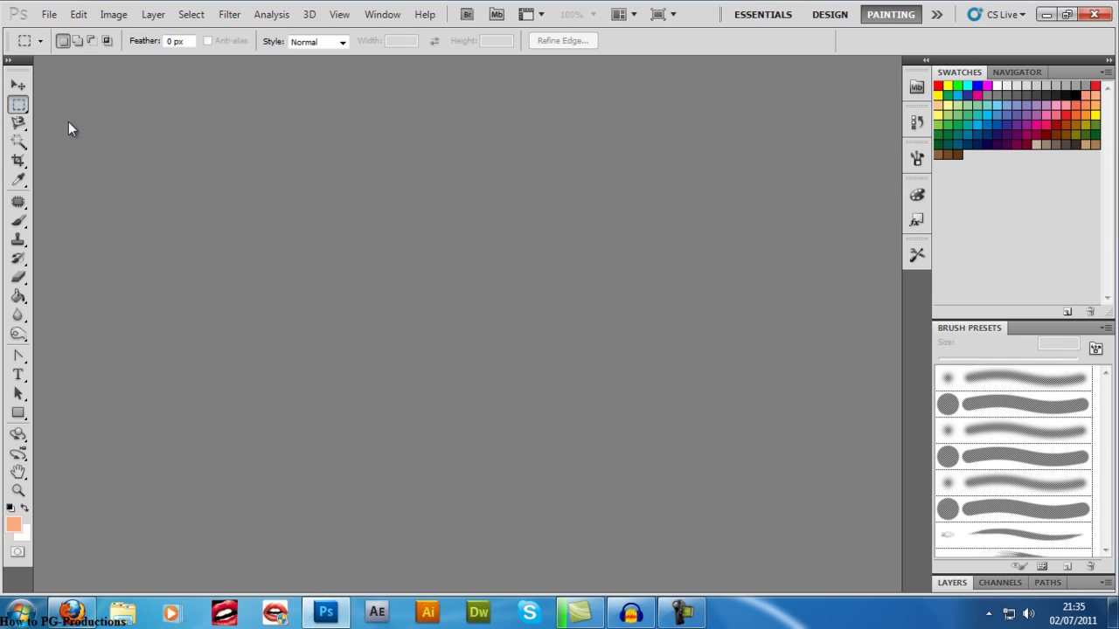
Browse the Lasso variants, keep Magnetic Lasso, and skip the Adobe ID registration.
{"action": "left_click", "coordinate": [17, 123]}
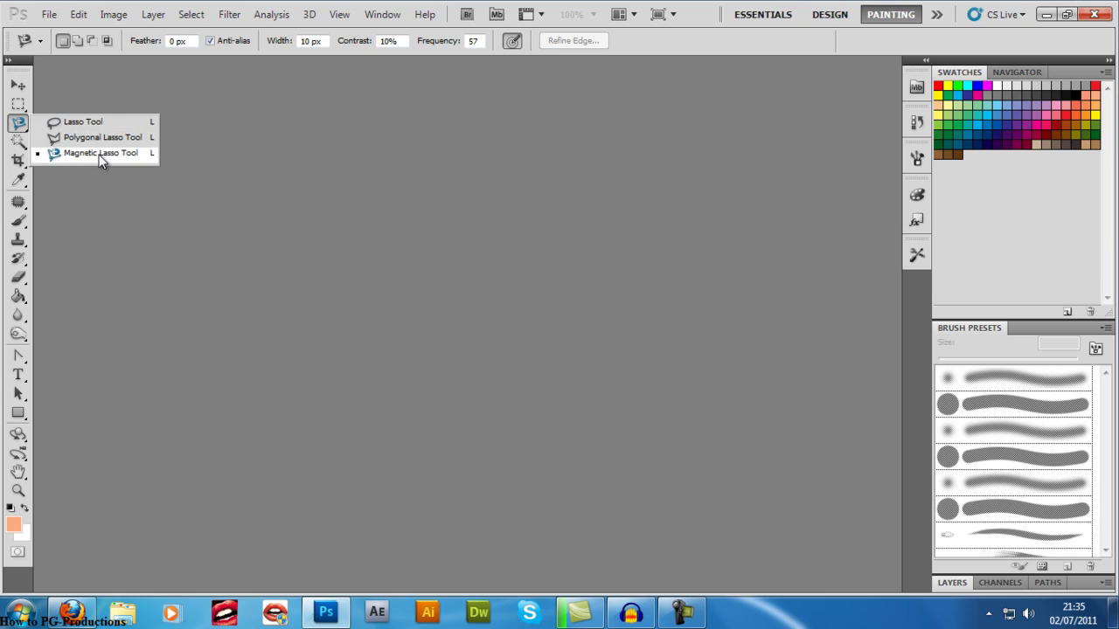
{"action": "left_click", "coordinate": [21, 125]}
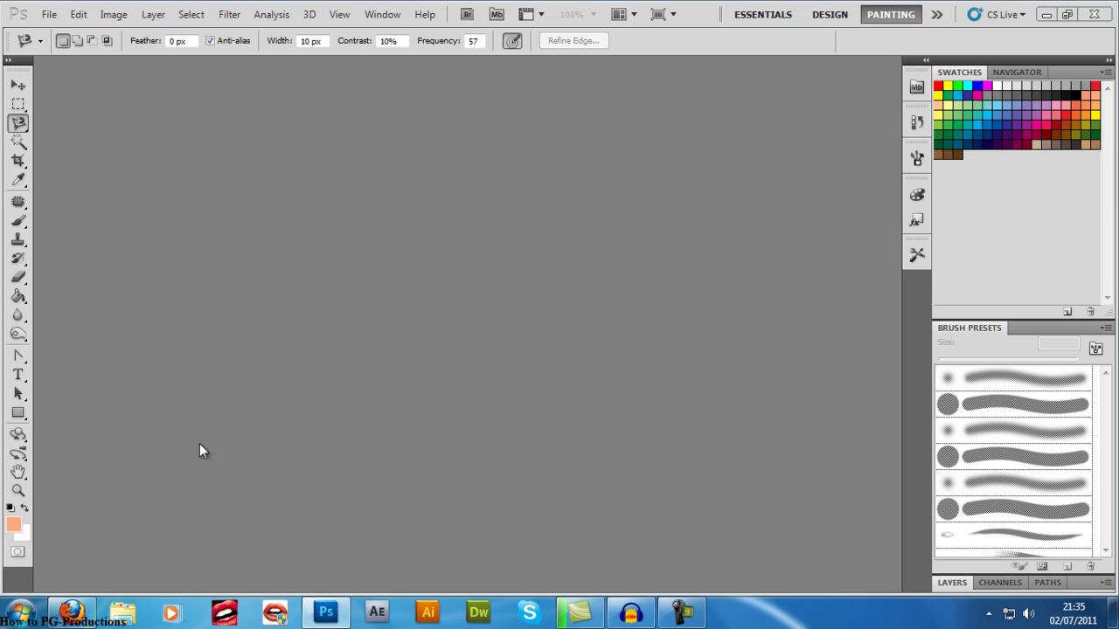
{"action": "left_click", "coordinate": [18, 124]}
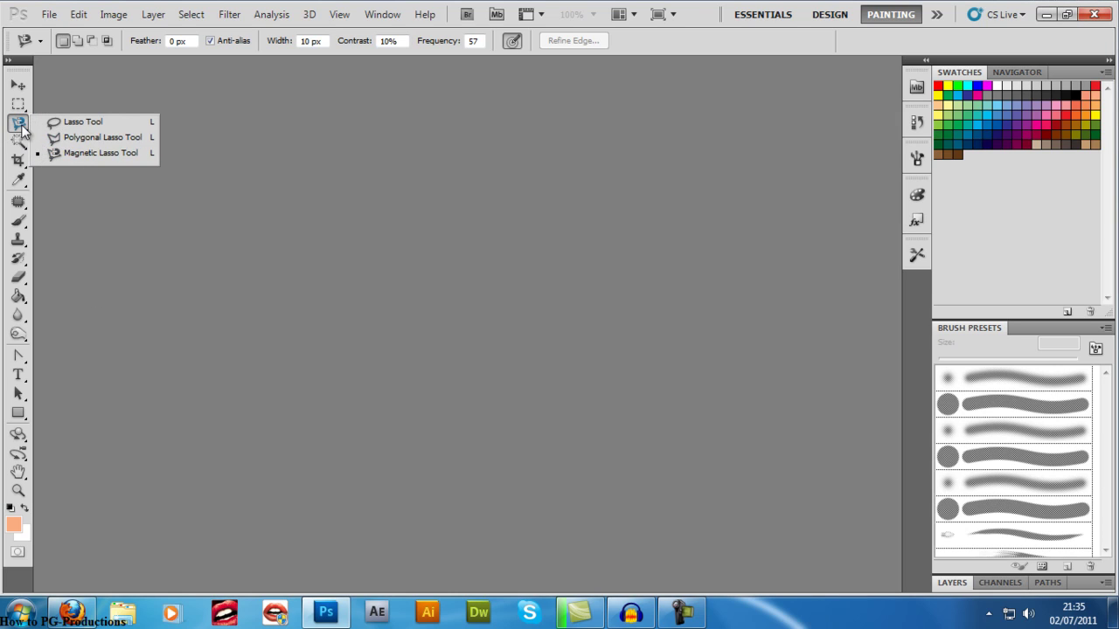
{"action": "left_click", "coordinate": [96, 152]}
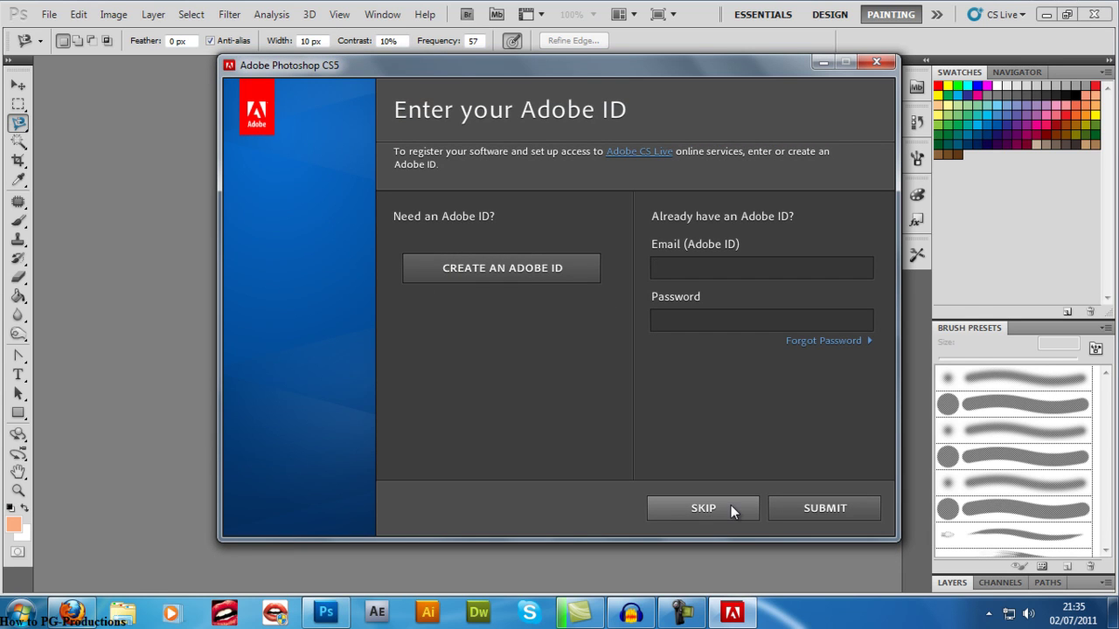
{"action": "left_click", "coordinate": [731, 506]}
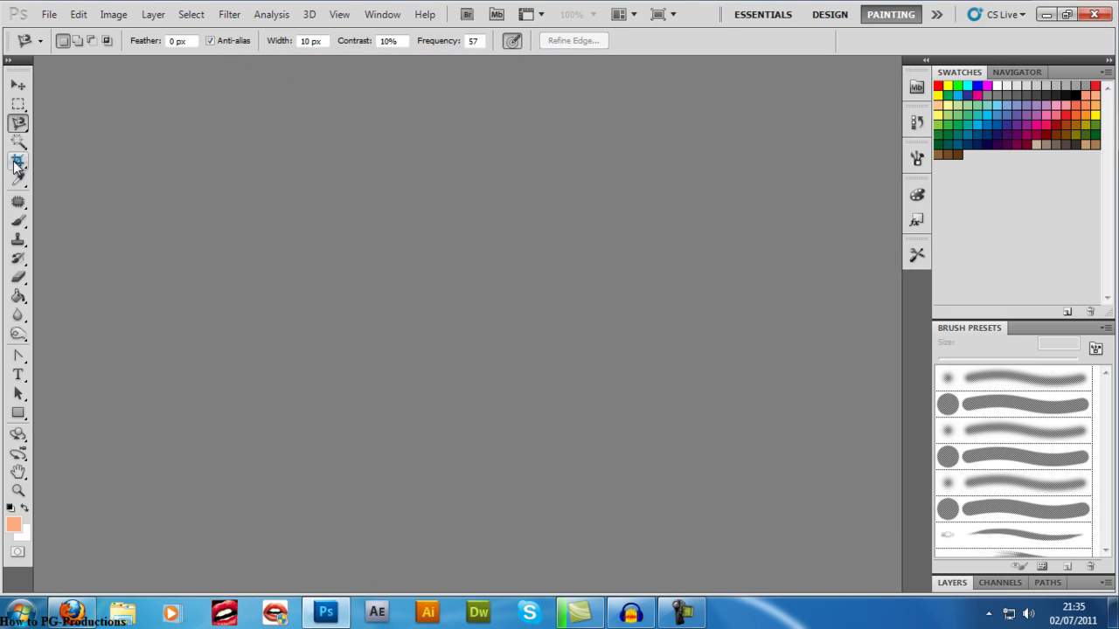
Look through the Magic Wand, Crop and Eyedropper tool variants.
{"action": "left_click", "coordinate": [17, 141]}
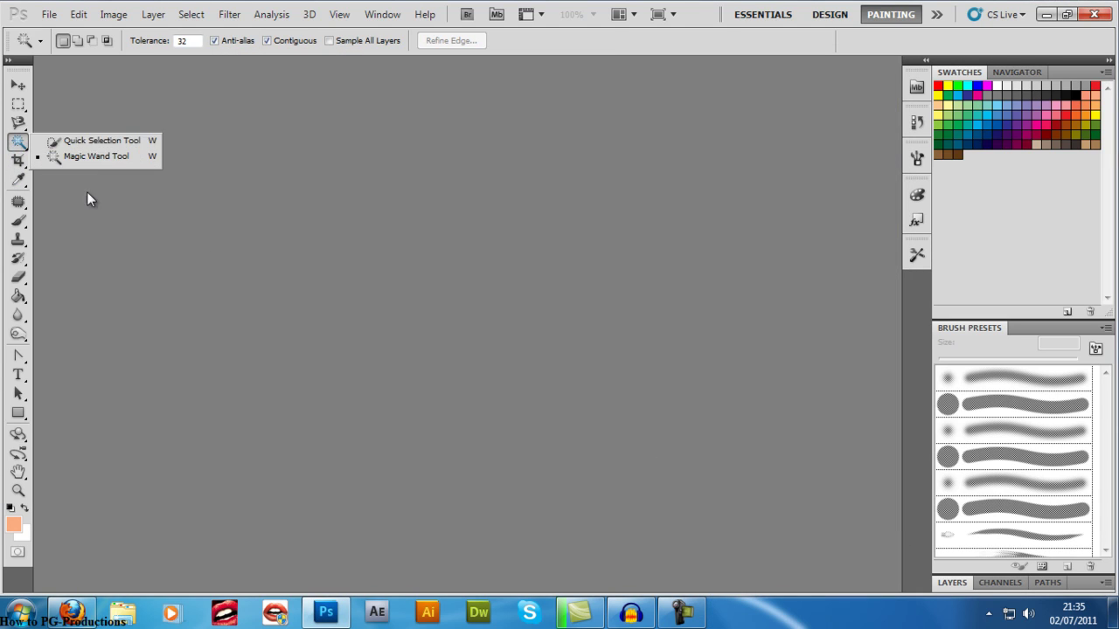
{"action": "left_click", "coordinate": [25, 140]}
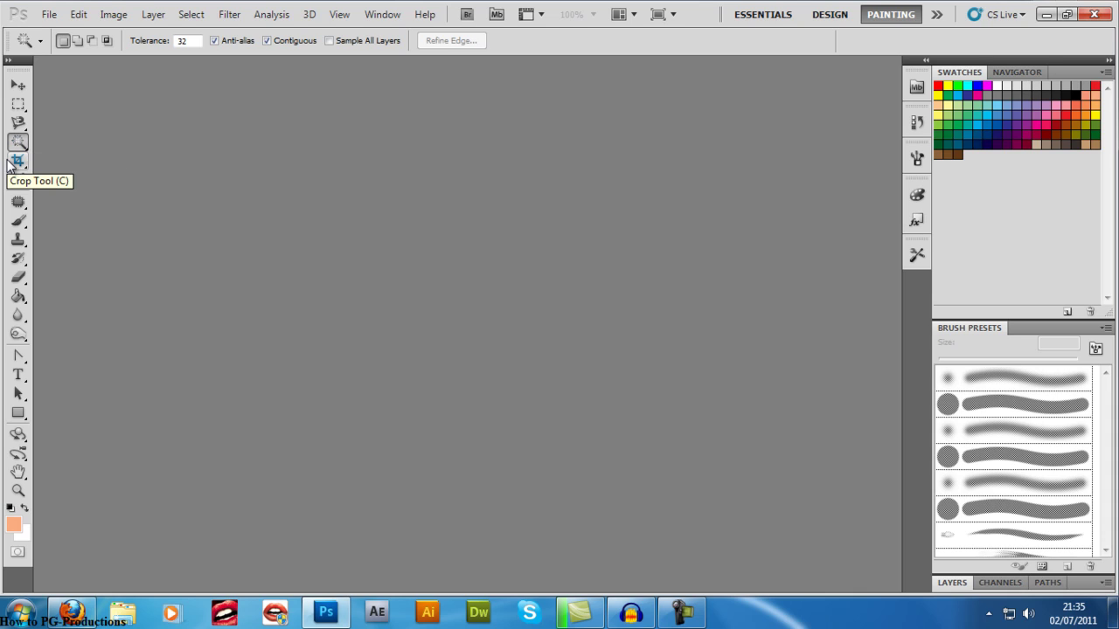
{"action": "left_click", "coordinate": [17, 161]}
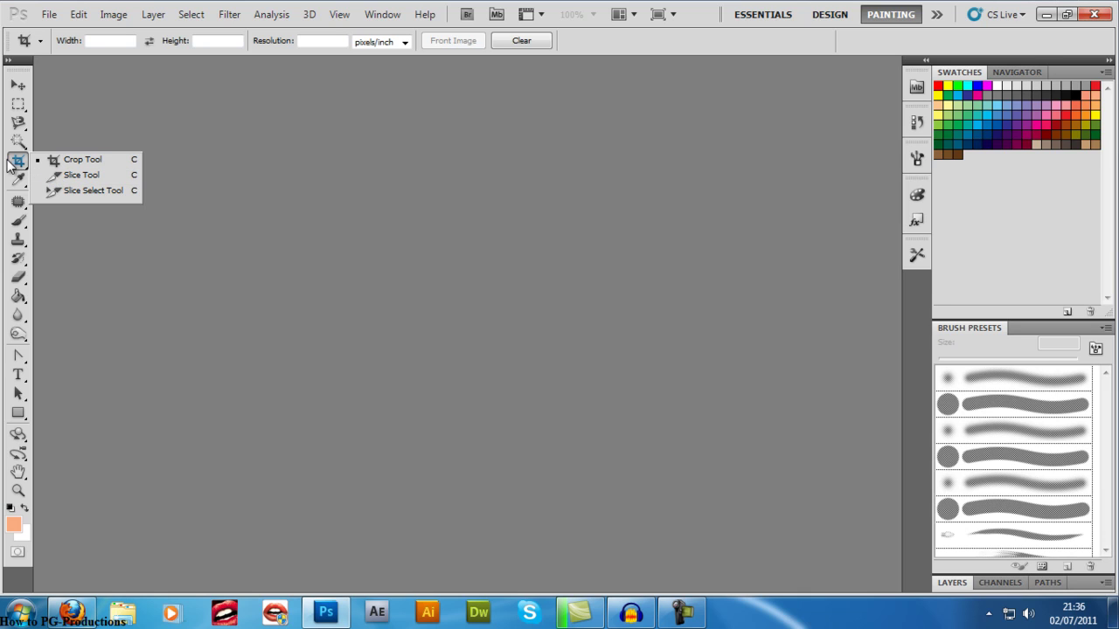
{"action": "left_click", "coordinate": [17, 161]}
{"action": "left_click", "coordinate": [16, 182]}
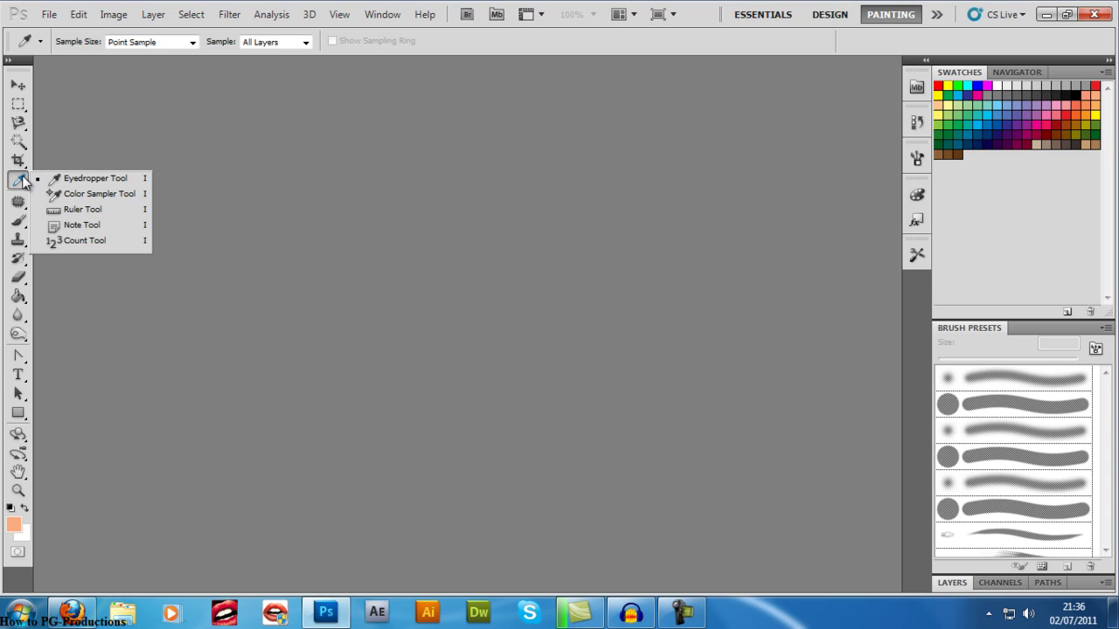
{"action": "left_click", "coordinate": [21, 181]}
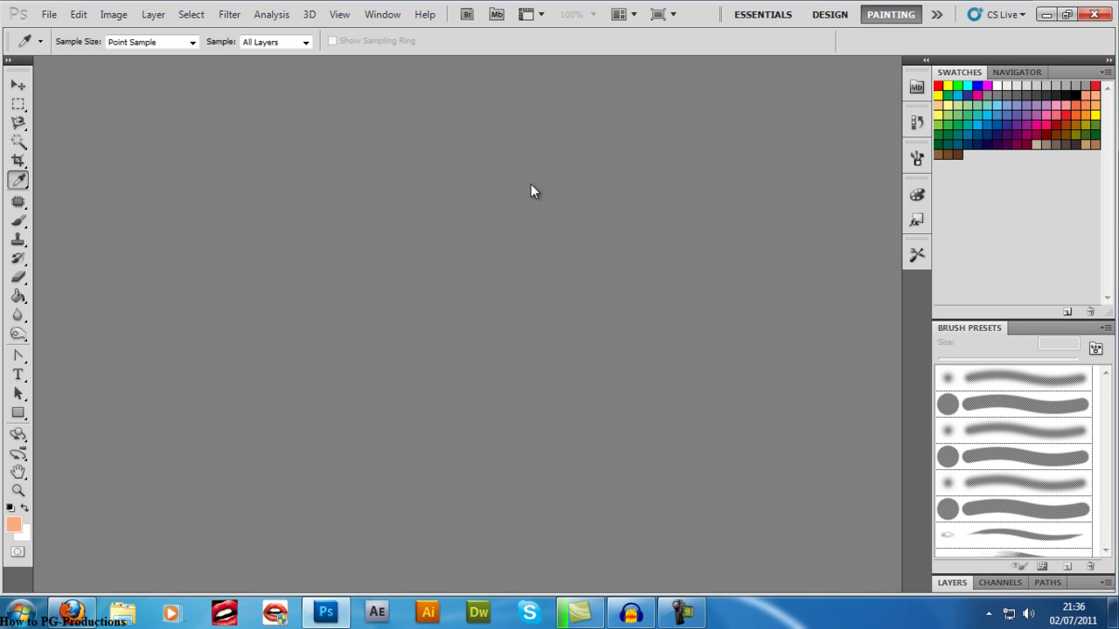
{"action": "left_click", "coordinate": [17, 159]}
{"action": "left_click", "coordinate": [17, 180]}
{"action": "left_click", "coordinate": [18, 180]}
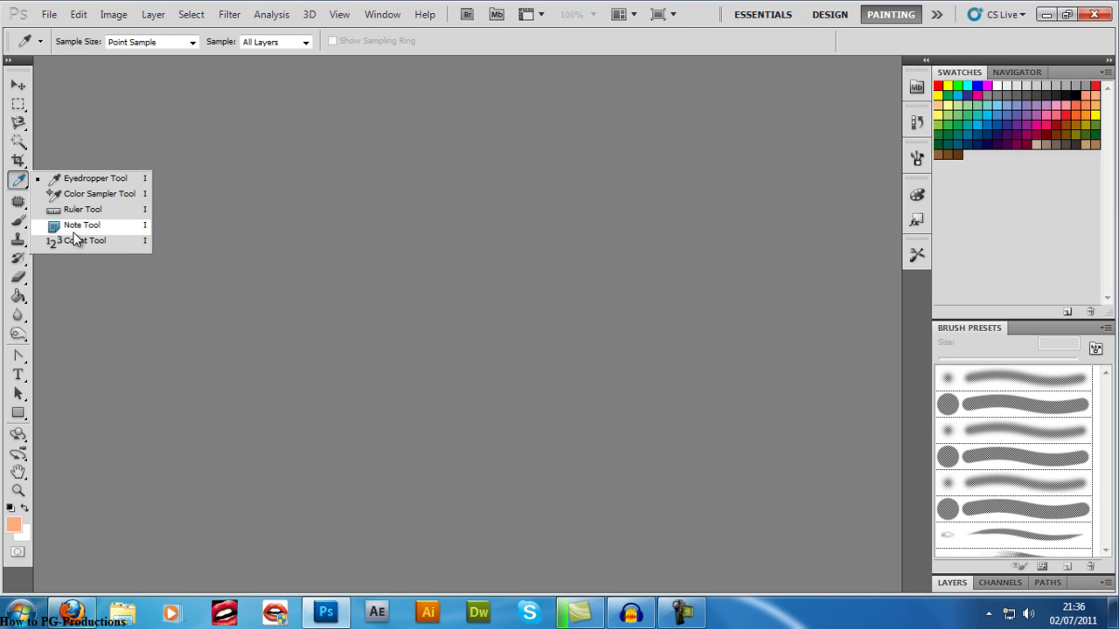
Look through the Patch, Brush, Clone Stamp and History Brush tools.
{"action": "left_click", "coordinate": [17, 201]}
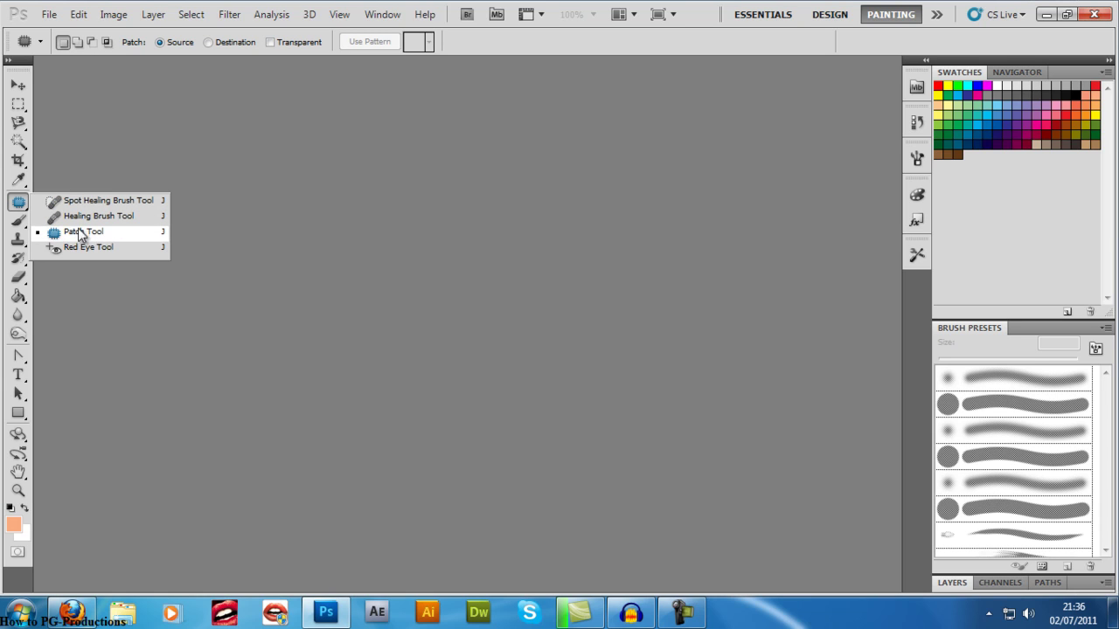
{"action": "left_click", "coordinate": [18, 202]}
{"action": "left_click", "coordinate": [17, 220]}
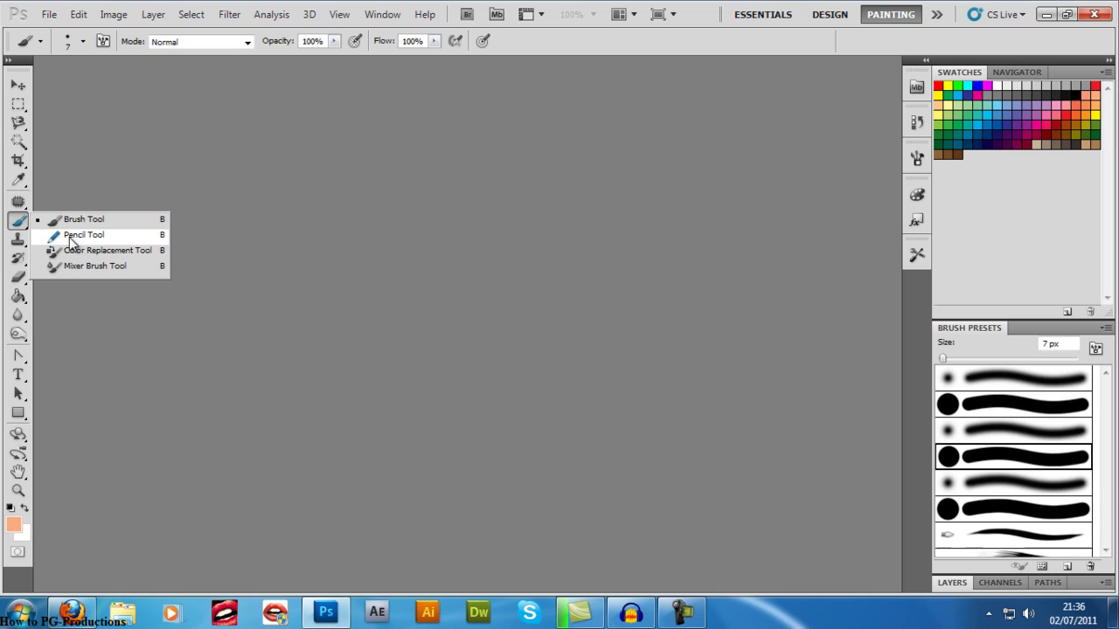
{"action": "left_click", "coordinate": [110, 220]}
{"action": "left_click", "coordinate": [18, 240]}
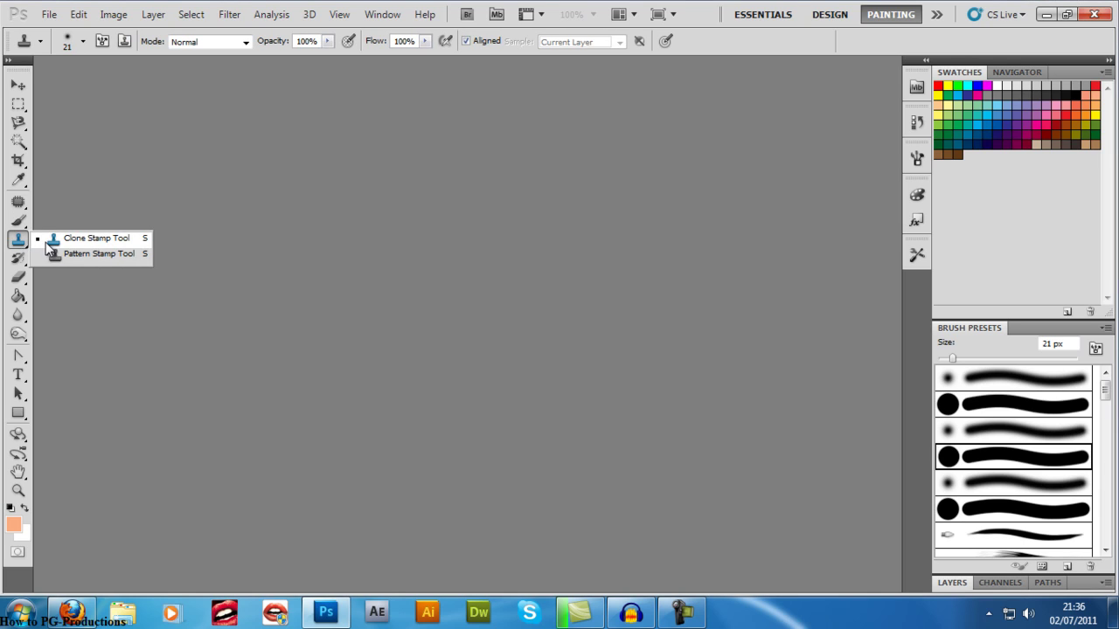
{"action": "left_click", "coordinate": [18, 242]}
{"action": "left_click", "coordinate": [17, 260]}
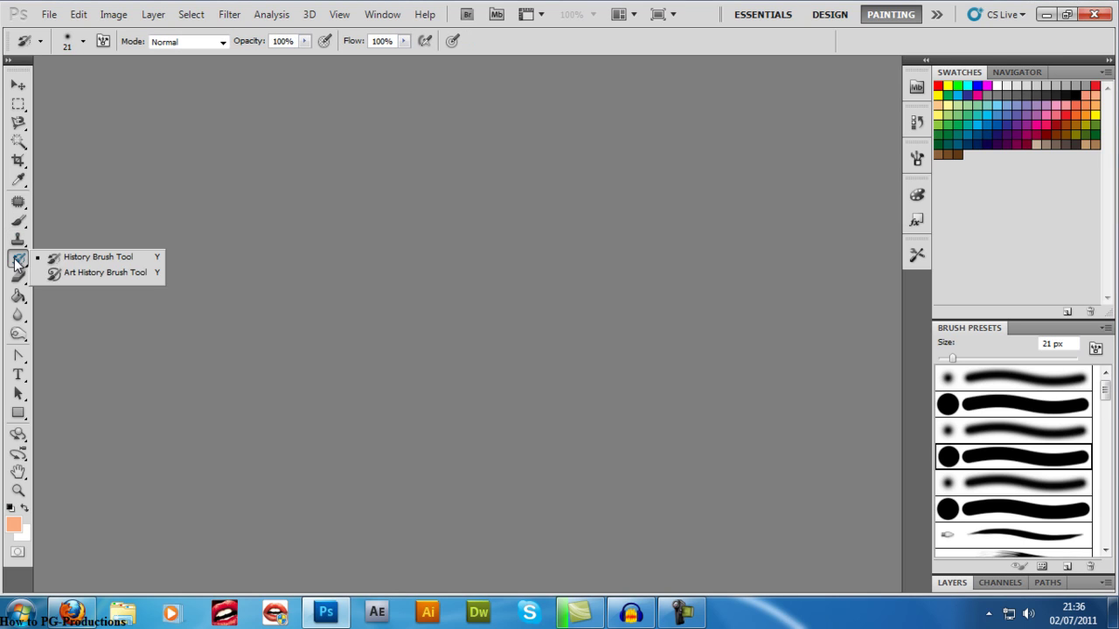
Check the Eraser variants and finish with the Paint Bucket Tool active.
{"action": "left_click", "coordinate": [17, 277]}
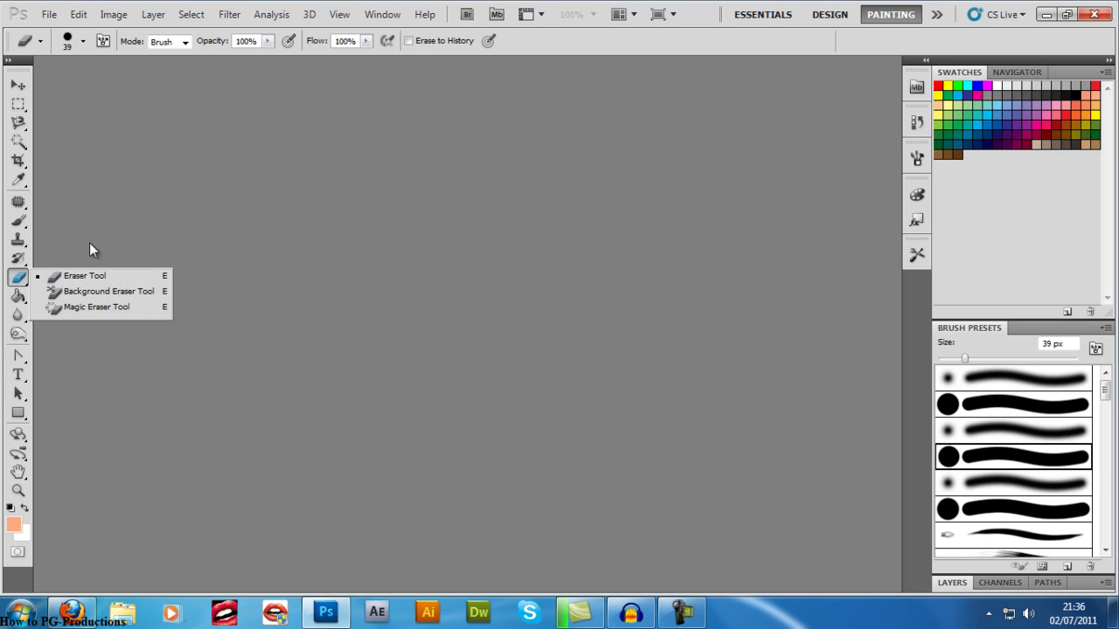
{"action": "left_click", "coordinate": [64, 271]}
{"action": "left_click", "coordinate": [18, 296]}
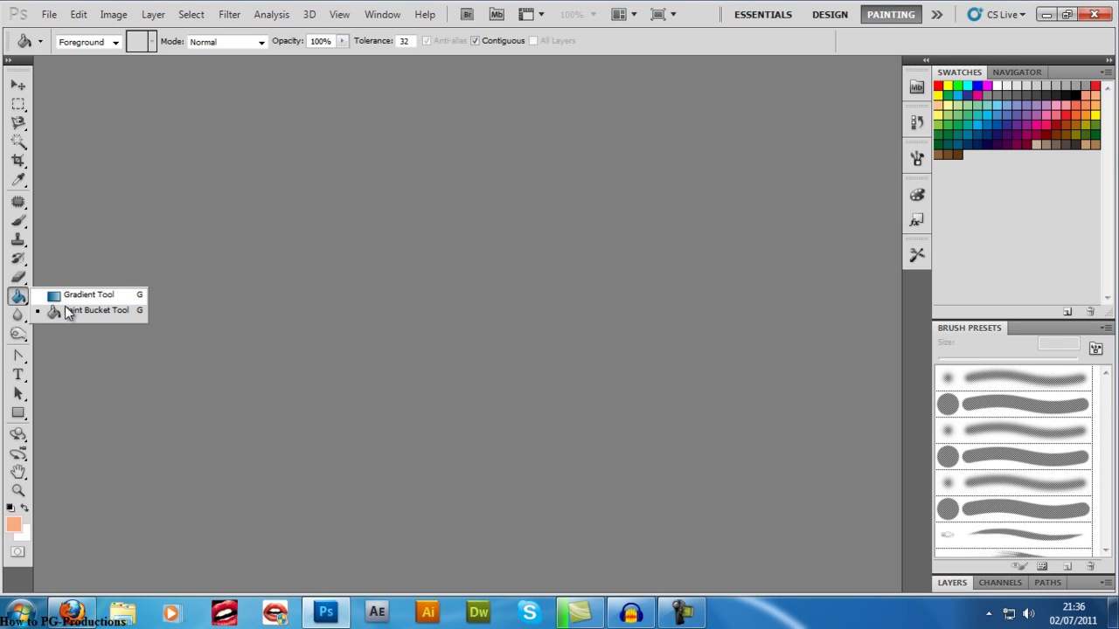
{"action": "left_click", "coordinate": [19, 302]}
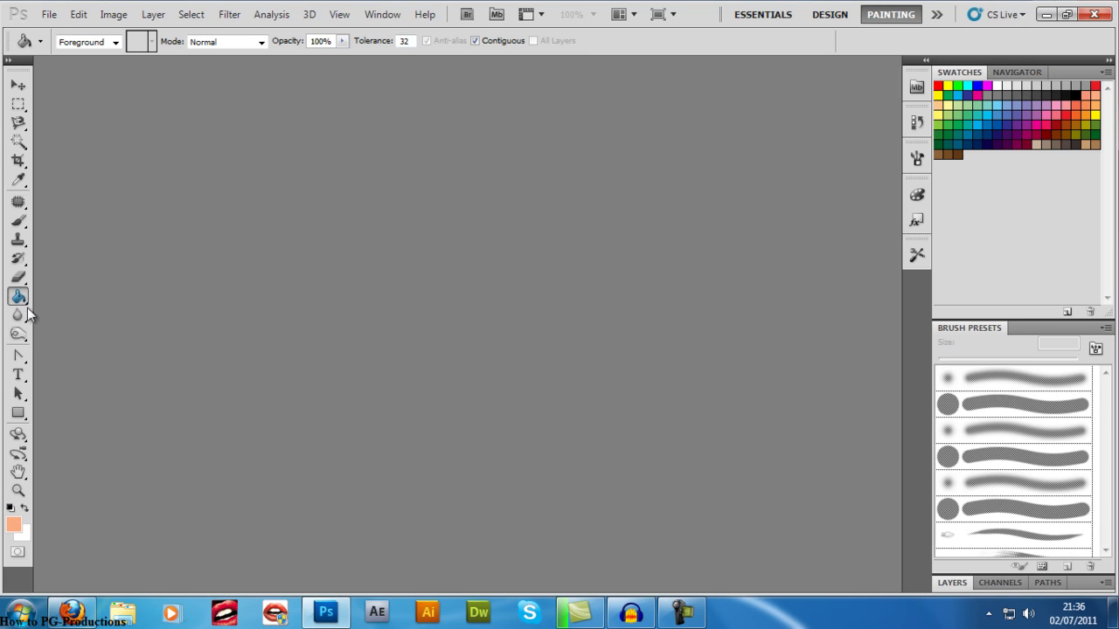
{"action": "left_click", "coordinate": [50, 15]}
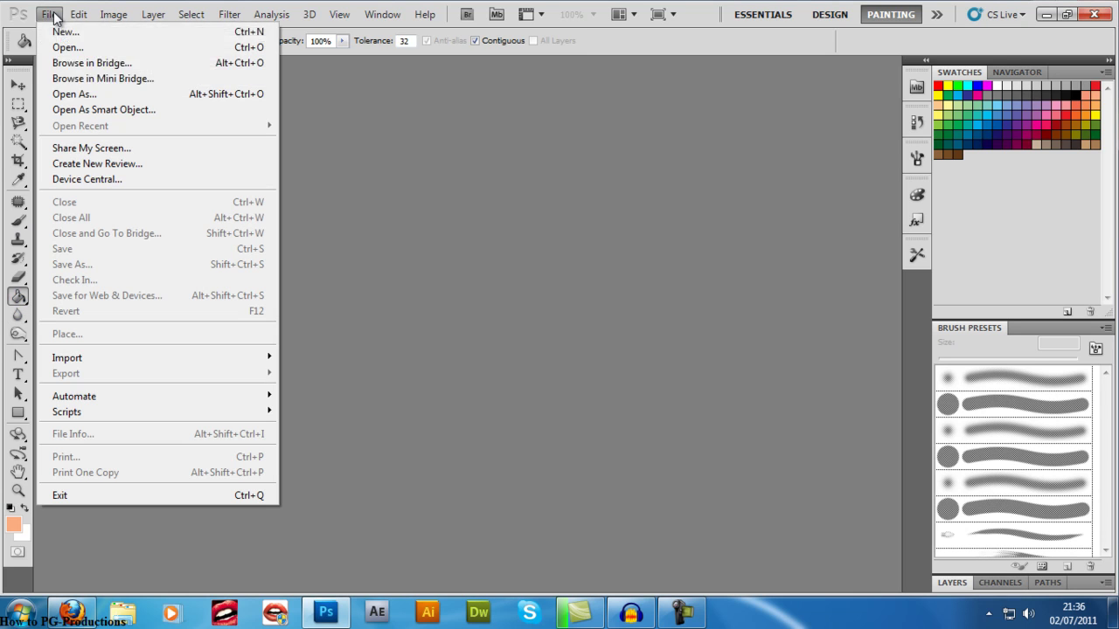
Open aug-cartoon.jpg from the Pictures library via File > Open.
{"action": "left_click", "coordinate": [91, 50]}
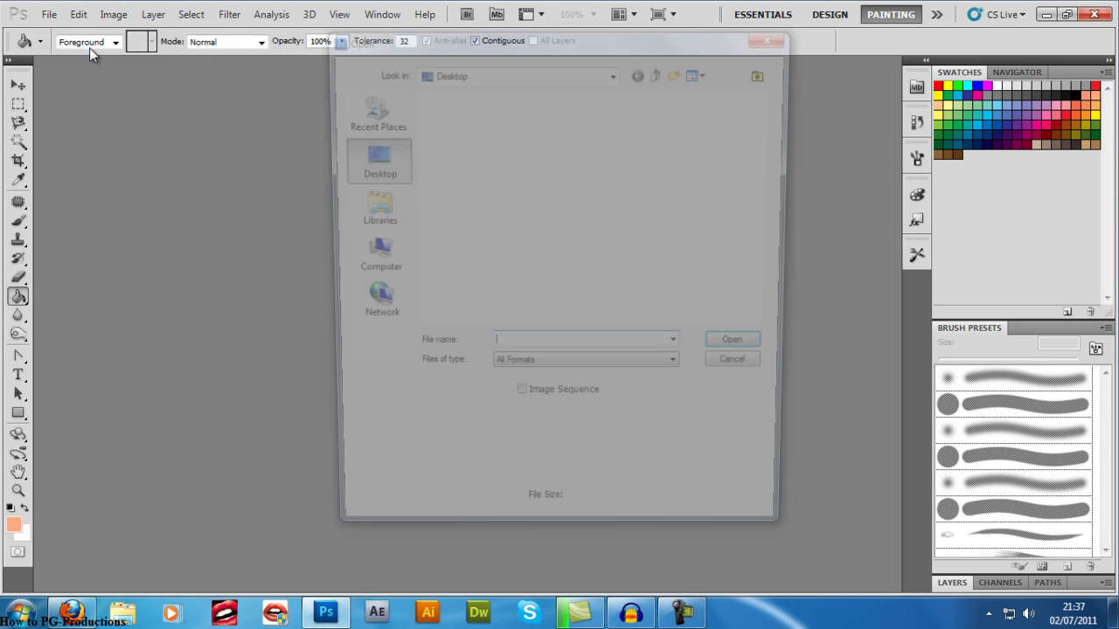
{"action": "left_click", "coordinate": [368, 210]}
{"action": "double_click", "coordinate": [562, 162]}
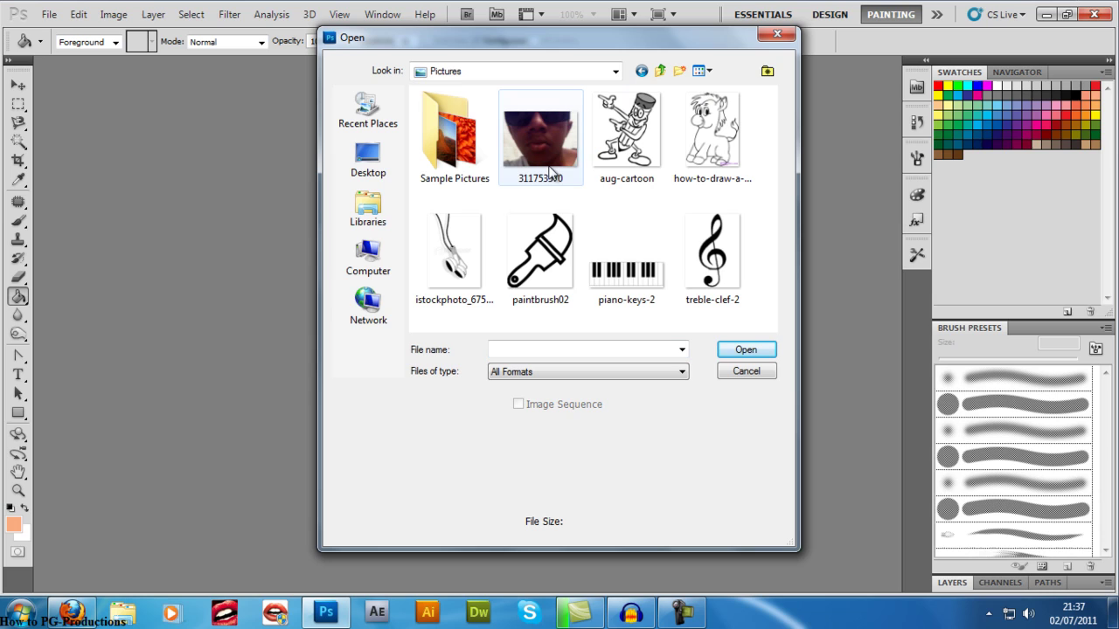
{"action": "left_click", "coordinate": [618, 249]}
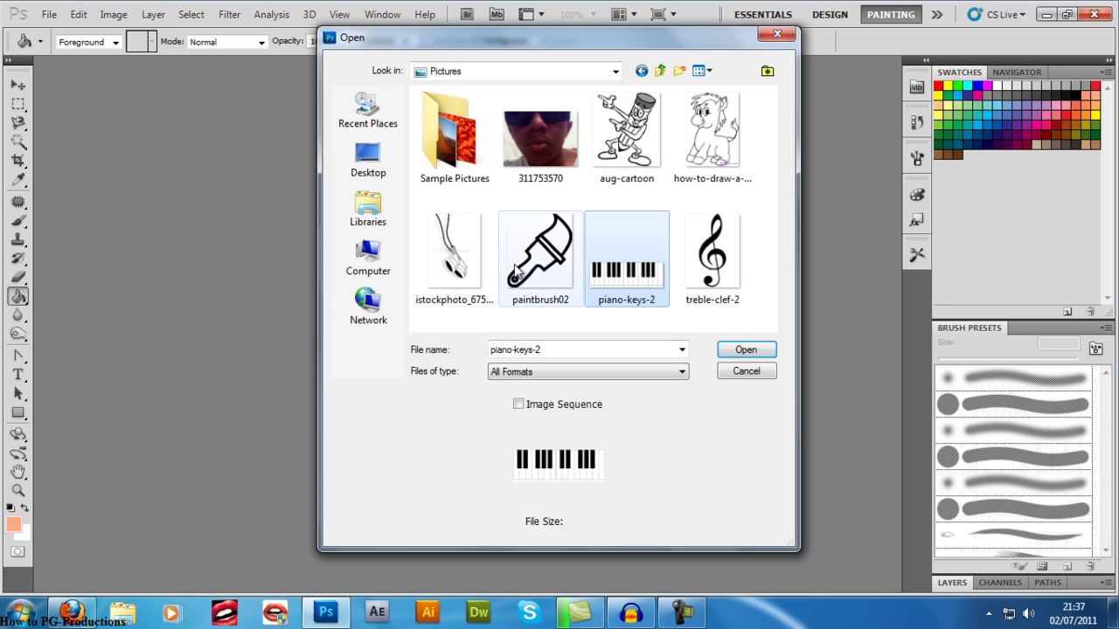
{"action": "left_click", "coordinate": [539, 257]}
{"action": "left_click", "coordinate": [473, 255]}
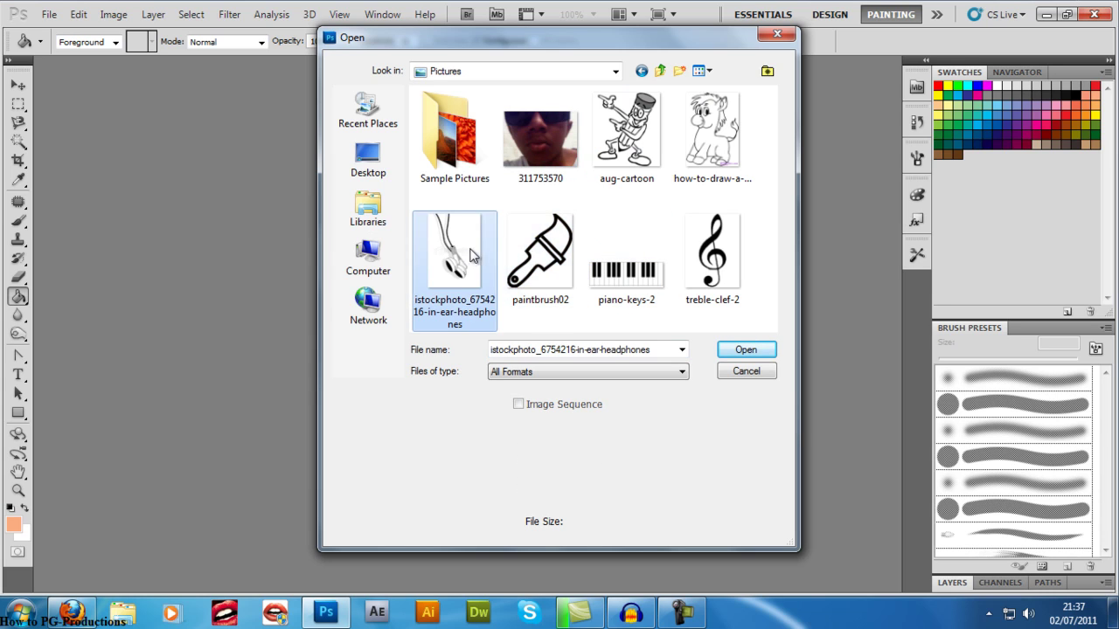
{"action": "left_click", "coordinate": [699, 236]}
{"action": "left_click", "coordinate": [646, 153]}
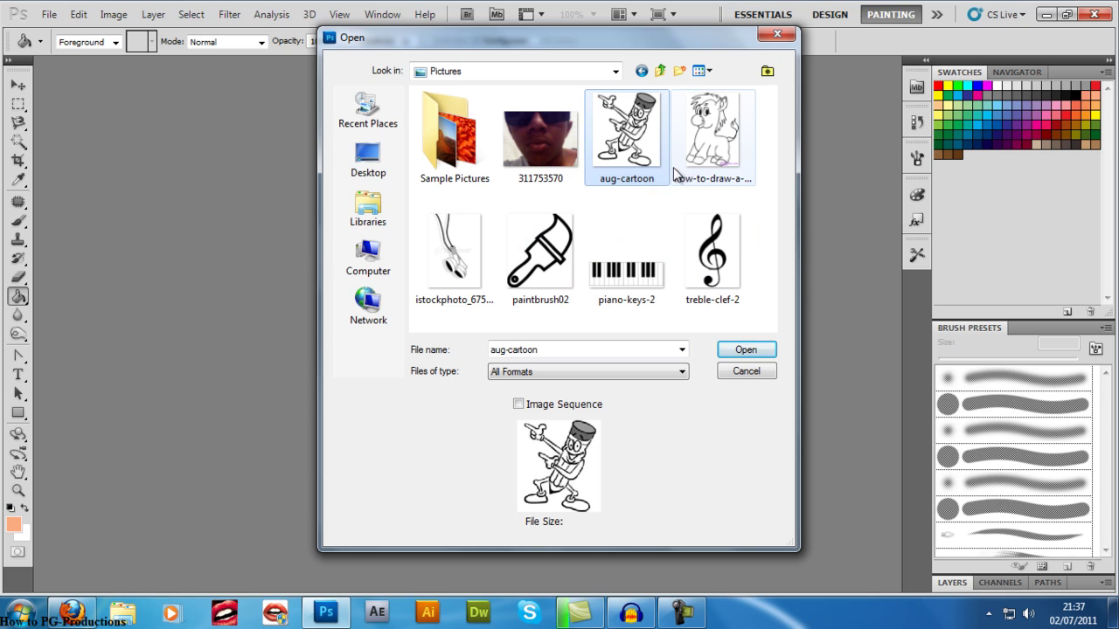
{"action": "double_click", "coordinate": [662, 143]}
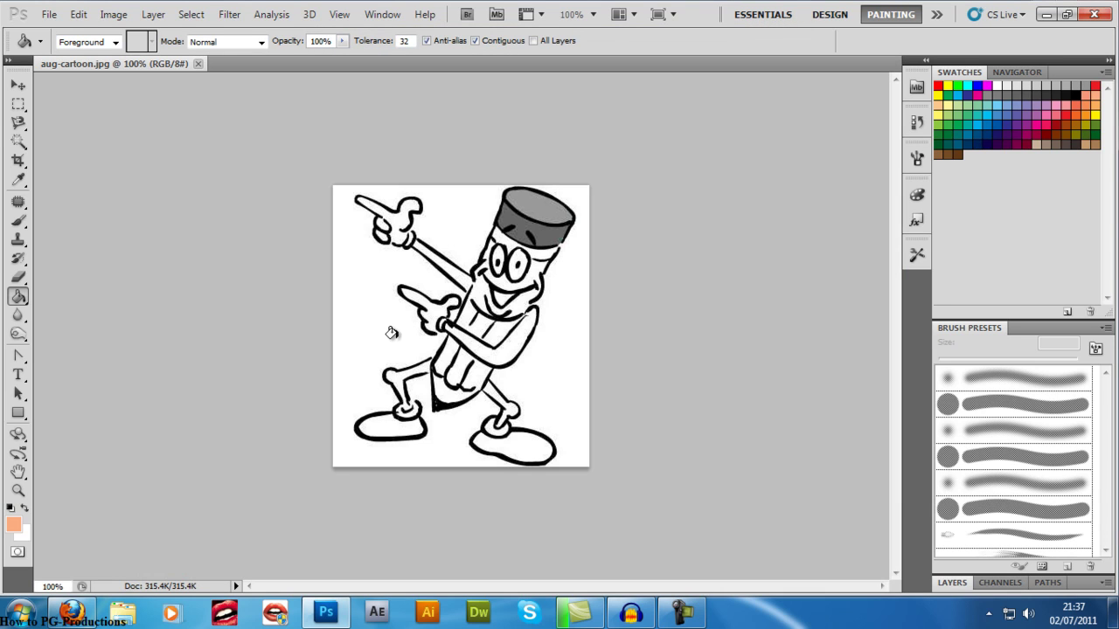
Select the Brush tool, zoom the cartoon to 200% and check the brush size settings.
{"action": "left_click", "coordinate": [21, 225]}
{"action": "left_click", "coordinate": [79, 218]}
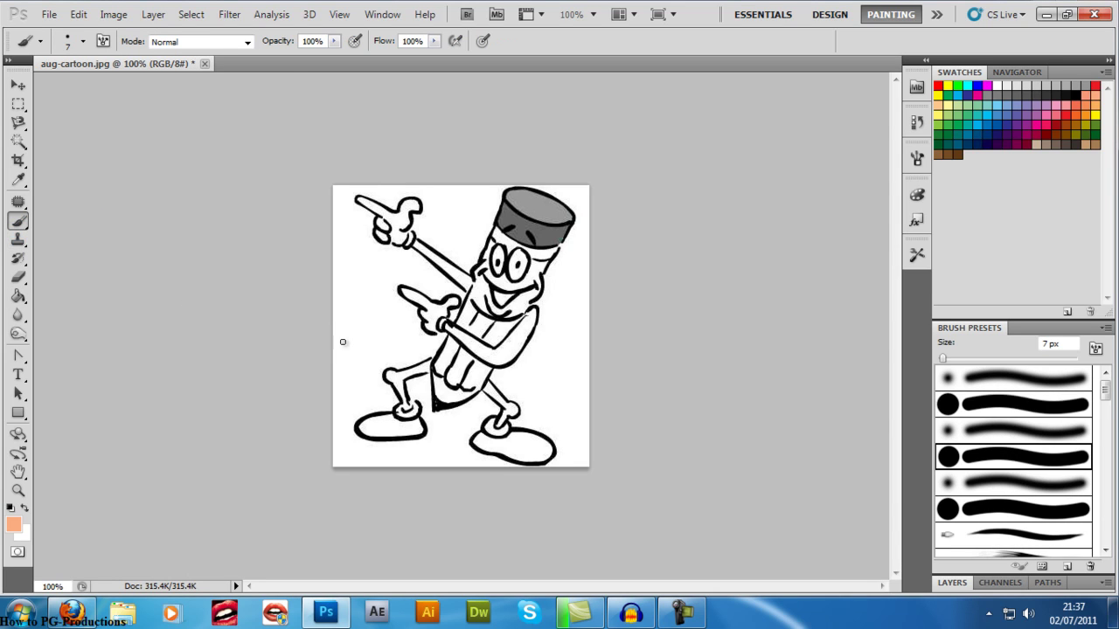
{"action": "left_click_drag", "start_coordinate": [59, 586], "coordinate": [2, 590]}
{"action": "key", "text": "Return"}
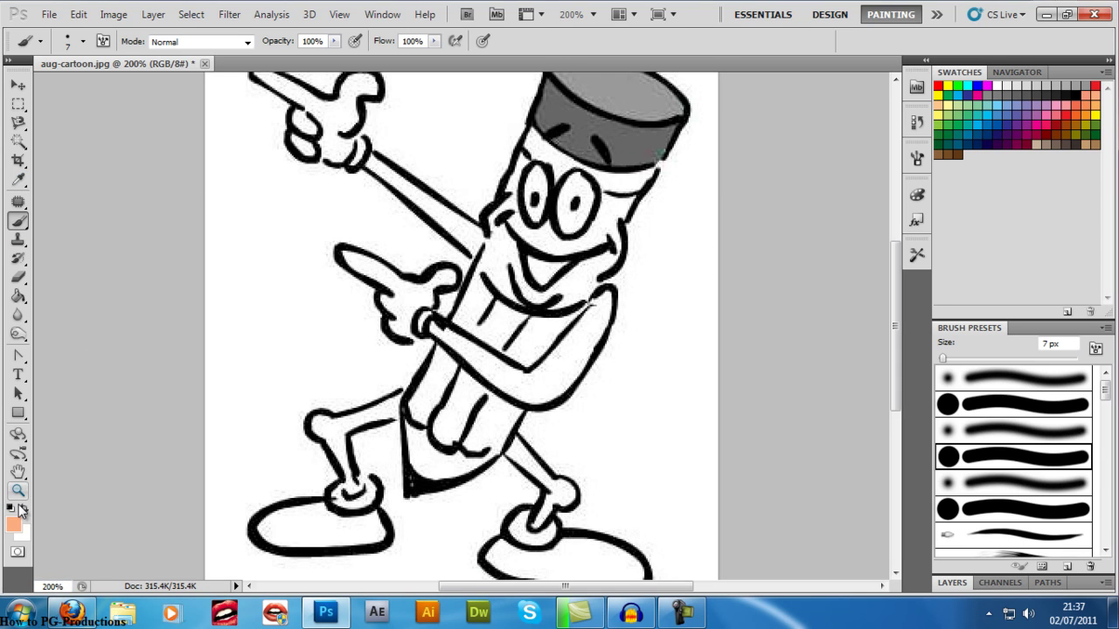
{"action": "left_click", "coordinate": [83, 41]}
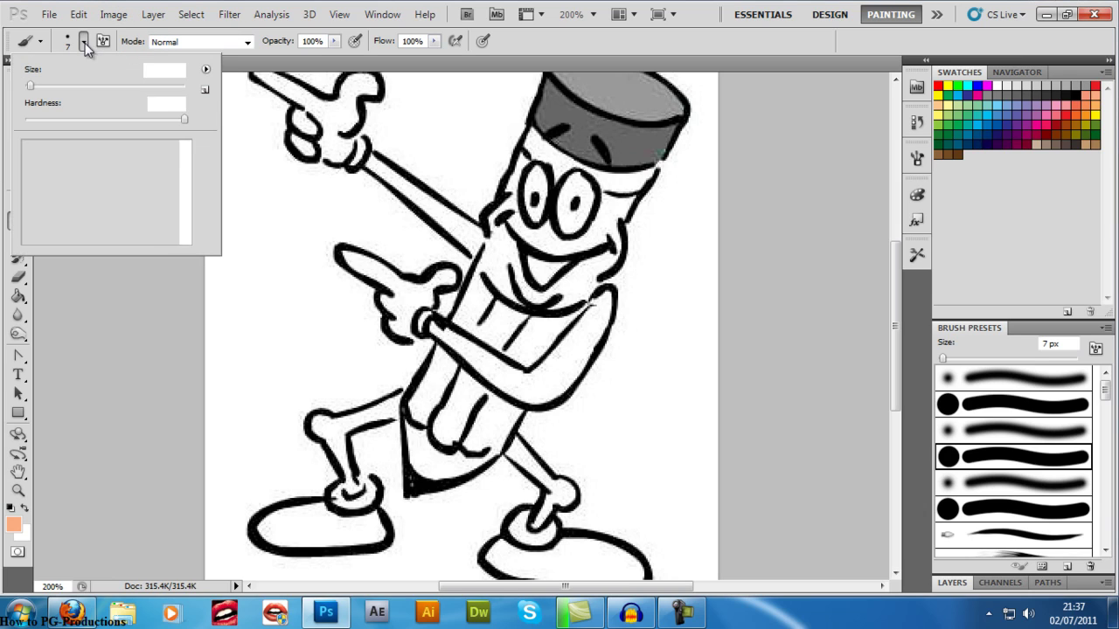
{"action": "left_click", "coordinate": [400, 392]}
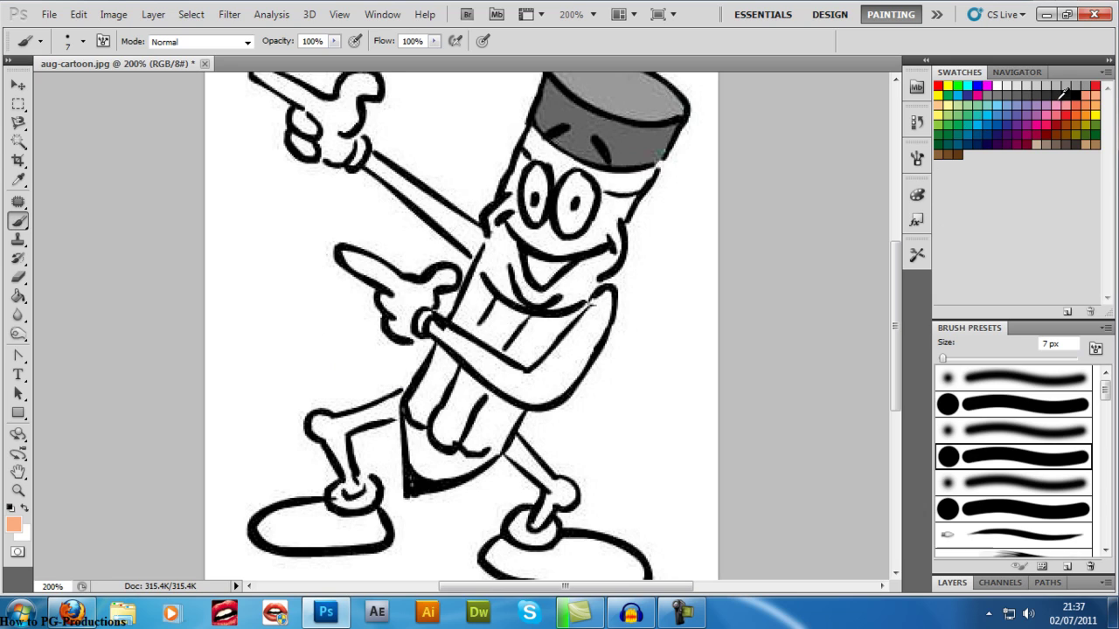
Pick pink from the Swatches panel and select the Paint Bucket tool.
{"action": "left_click", "coordinate": [1069, 93]}
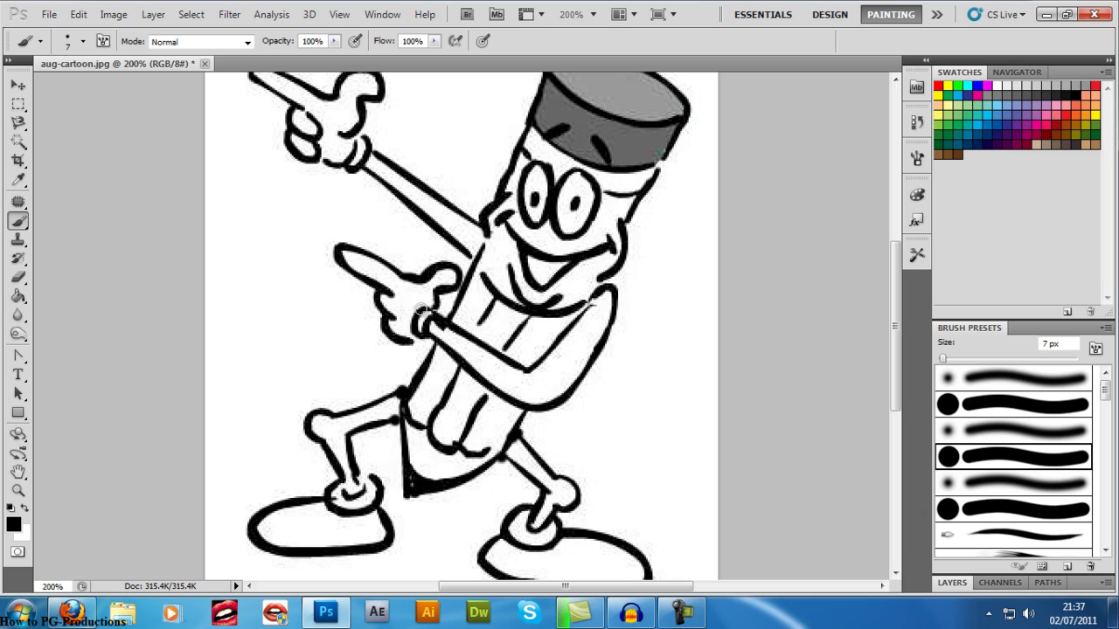
{"action": "left_click", "coordinate": [17, 84]}
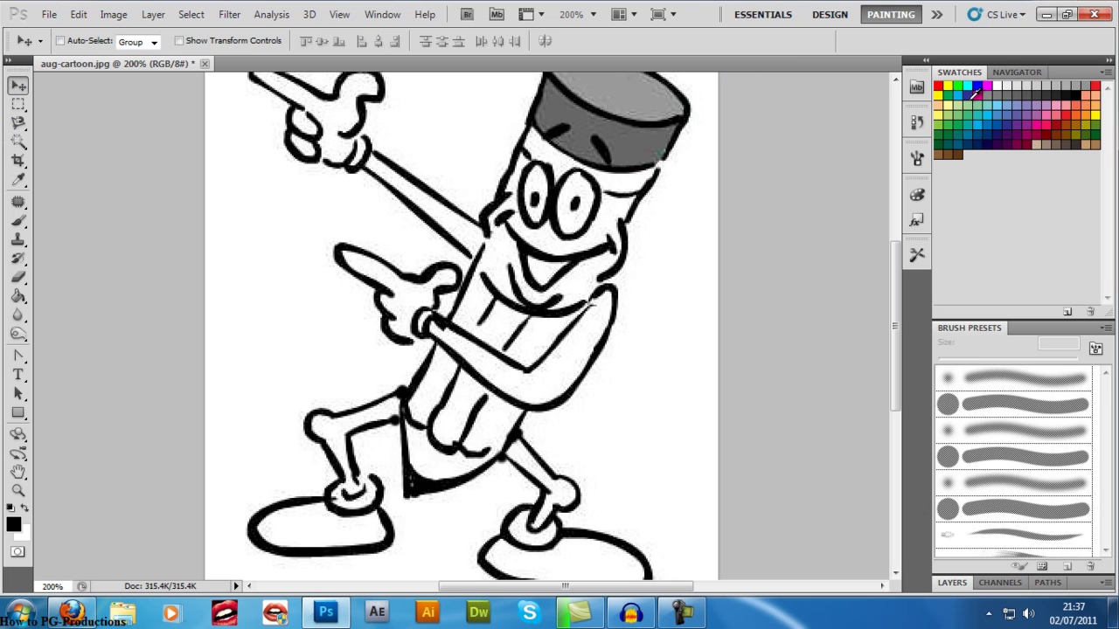
{"action": "left_click", "coordinate": [976, 94]}
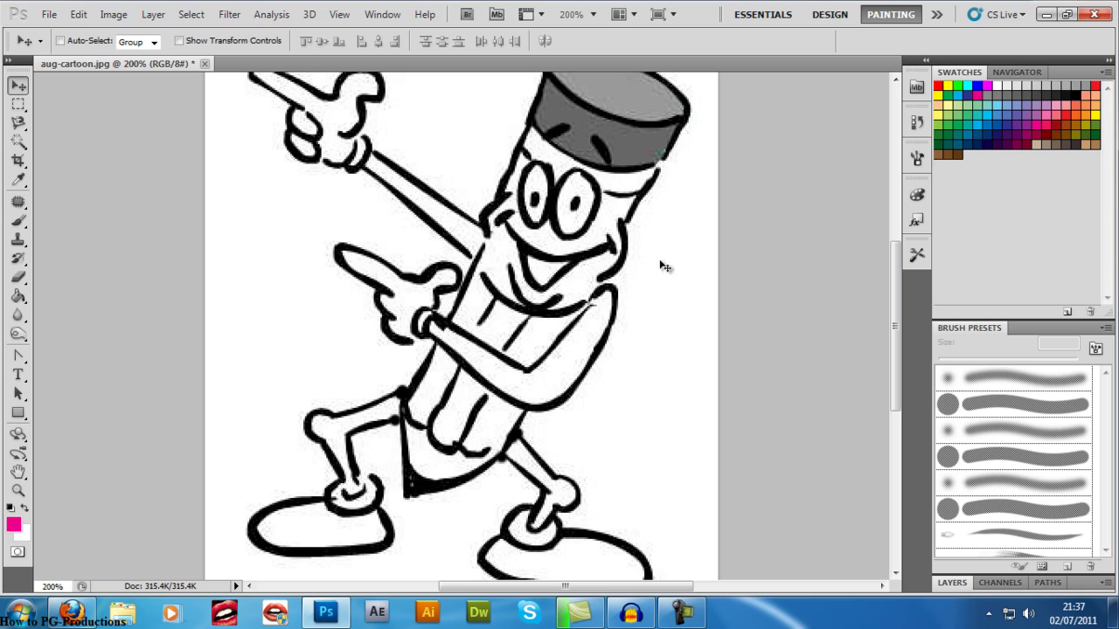
{"action": "left_click", "coordinate": [17, 298]}
Fill the left shoe, arm, body, mouth and eye areas pink, undoing a stray background fill.
{"action": "left_click", "coordinate": [338, 531]}
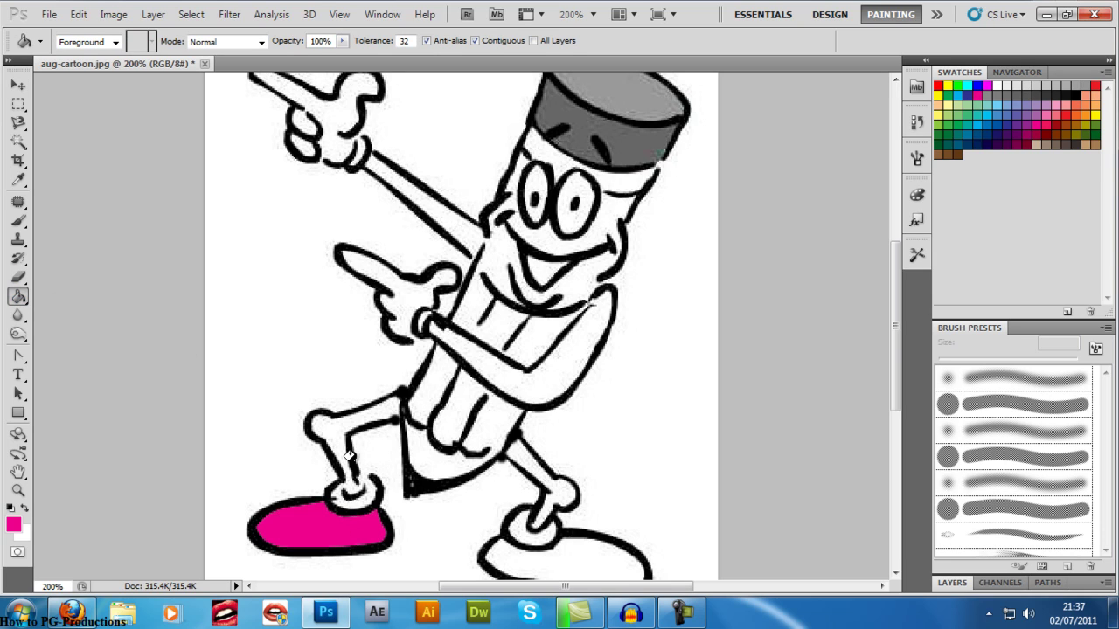
{"action": "left_click", "coordinate": [330, 427]}
{"action": "key", "text": "ctrl+z"}
{"action": "left_click", "coordinate": [420, 205]}
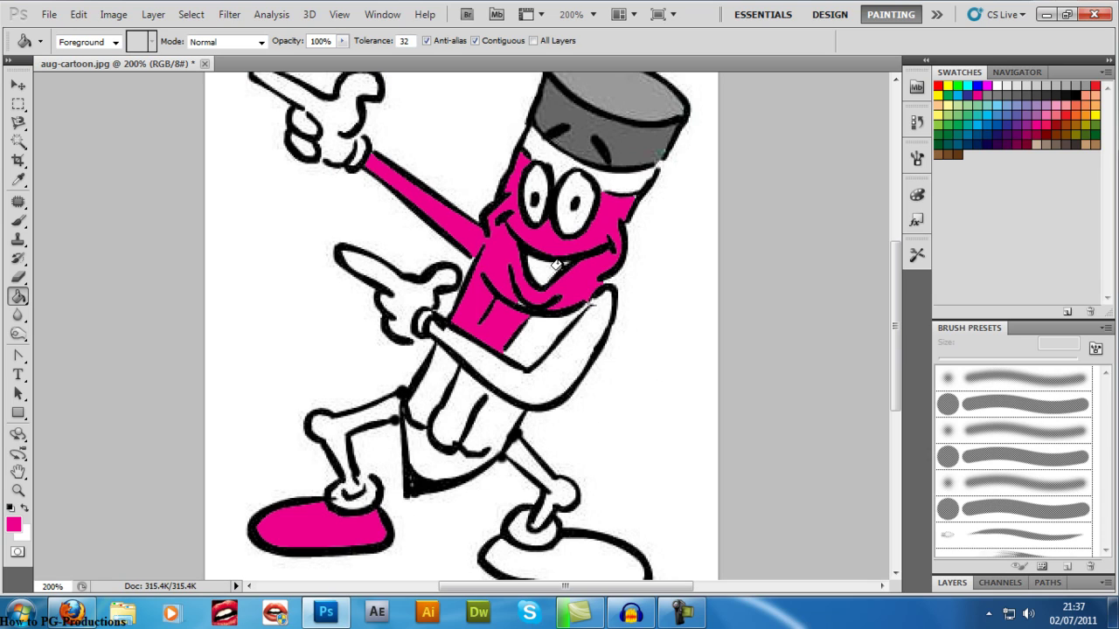
{"action": "left_click", "coordinate": [535, 264]}
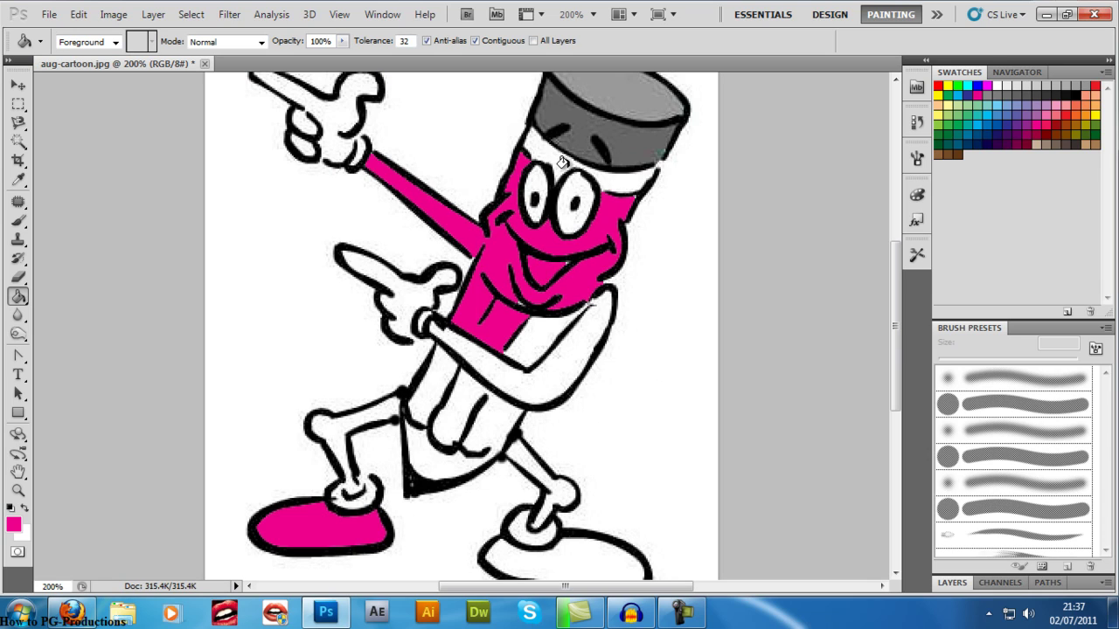
{"action": "left_click", "coordinate": [562, 163]}
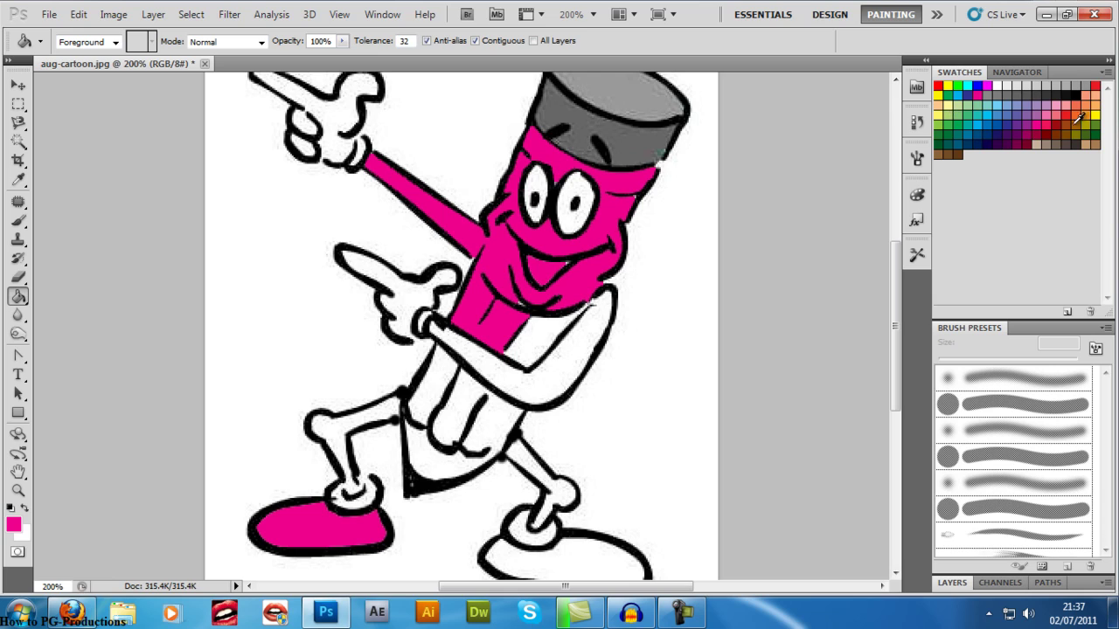
Fill the cap, right arm and lower body brown, undoing stray outline and background fills.
{"action": "left_click", "coordinate": [1078, 120]}
{"action": "left_click", "coordinate": [568, 110]}
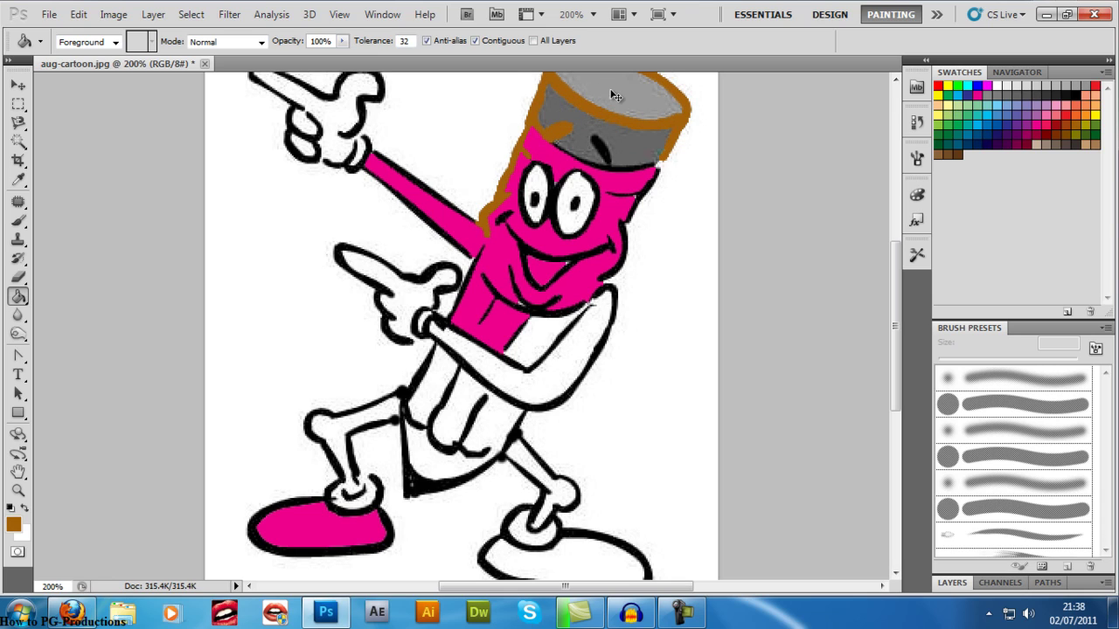
{"action": "key", "text": "ctrl+z"}
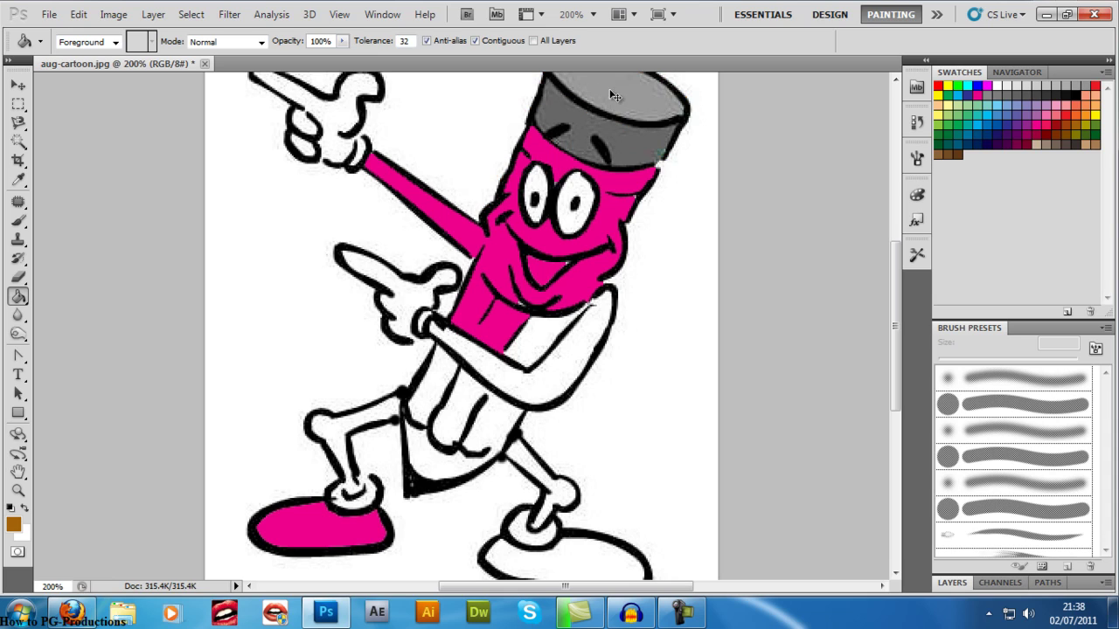
{"action": "left_click", "coordinate": [607, 87]}
{"action": "left_click", "coordinate": [587, 127]}
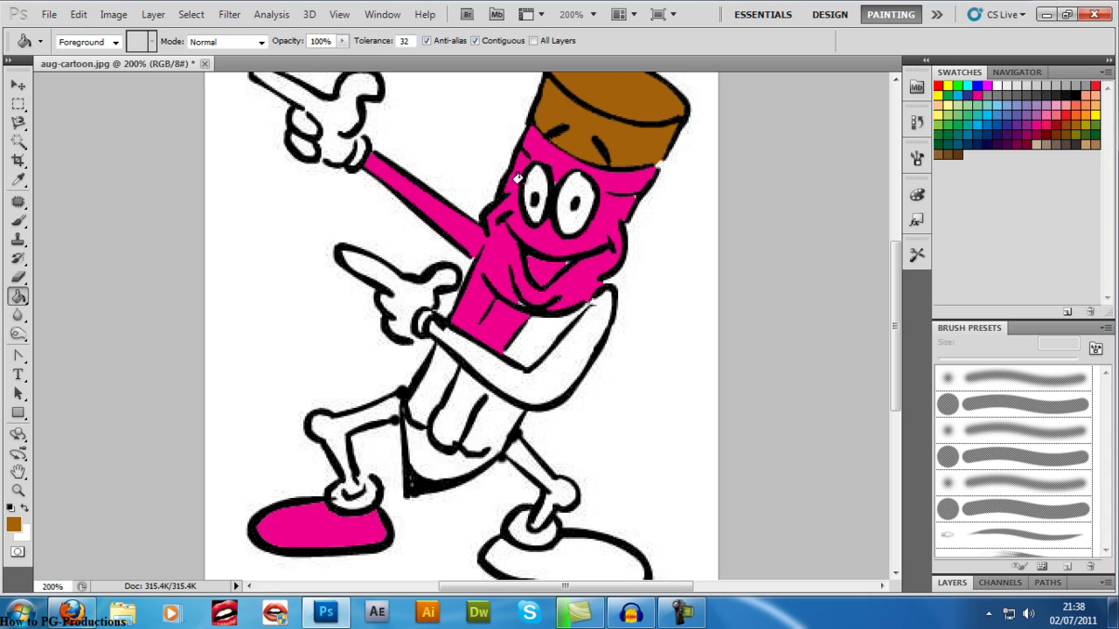
{"action": "left_click", "coordinate": [580, 347]}
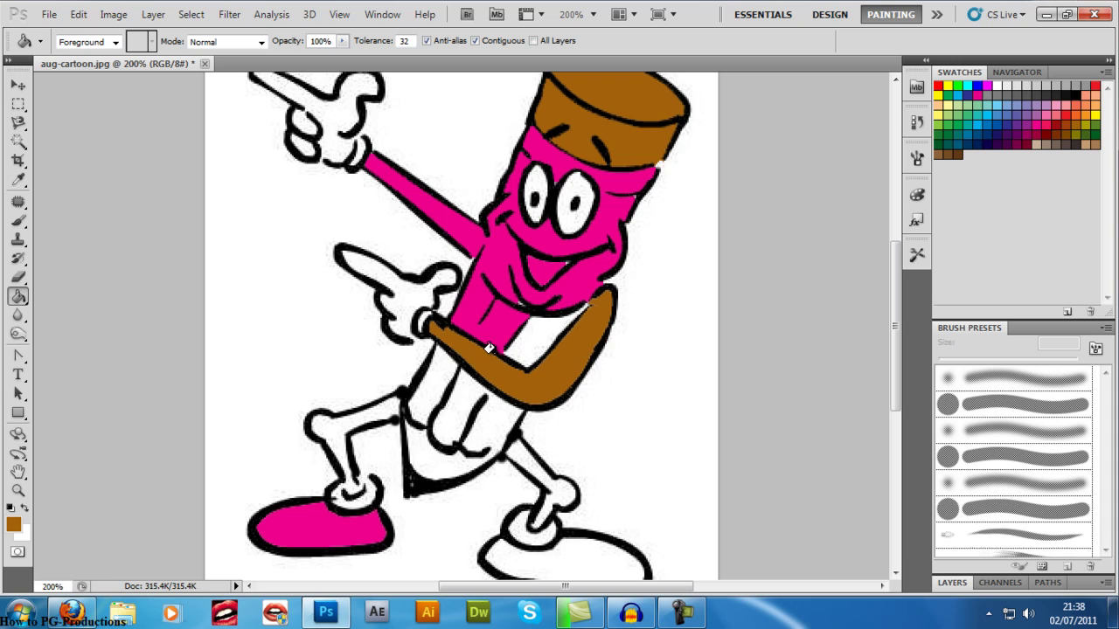
{"action": "left_click", "coordinate": [537, 328]}
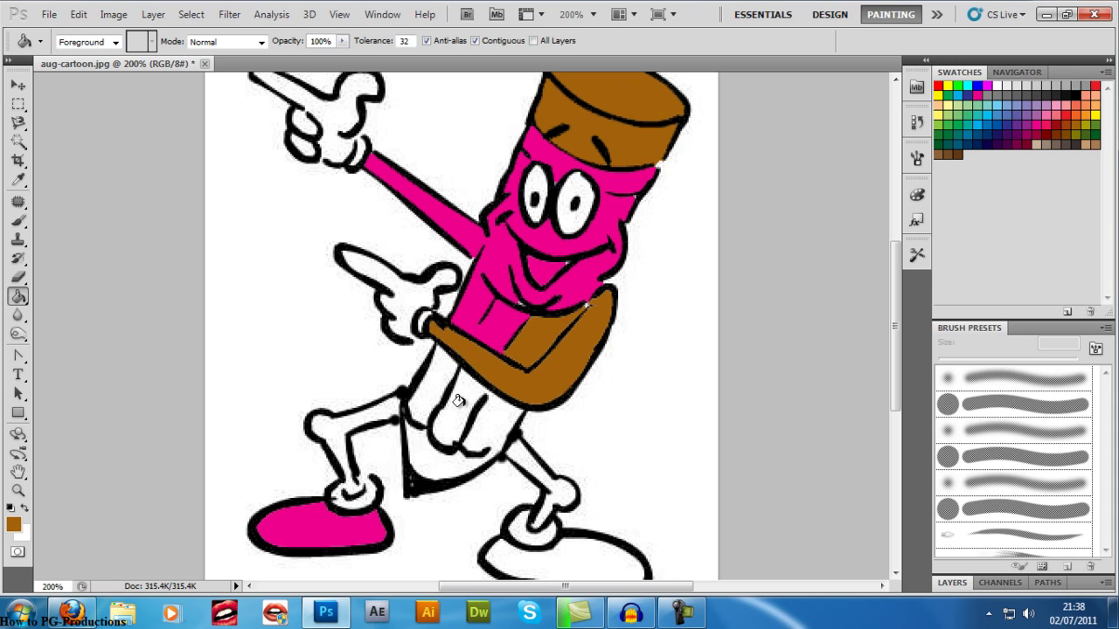
{"action": "left_click", "coordinate": [458, 400]}
{"action": "left_click", "coordinate": [434, 384]}
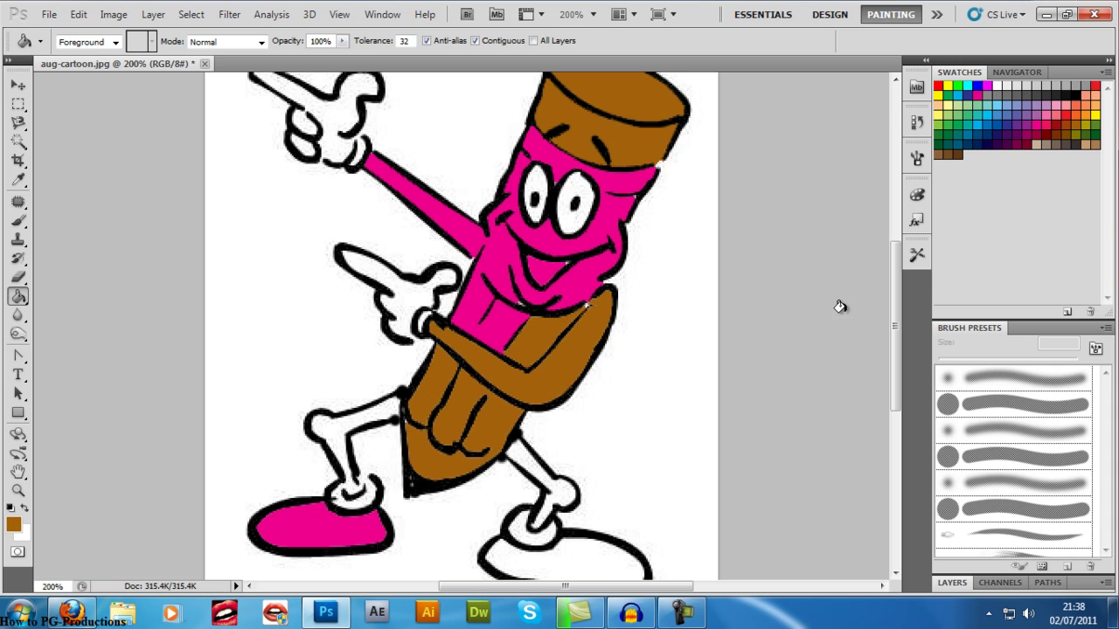
{"action": "left_click", "coordinate": [387, 287]}
{"action": "key", "text": "ctrl+z"}
Crop the image to the pencil's head.
{"action": "left_click", "coordinate": [18, 160]}
{"action": "left_click_drag", "start_coordinate": [449, 97], "coordinate": [666, 322]}
{"action": "key", "text": "Return"}
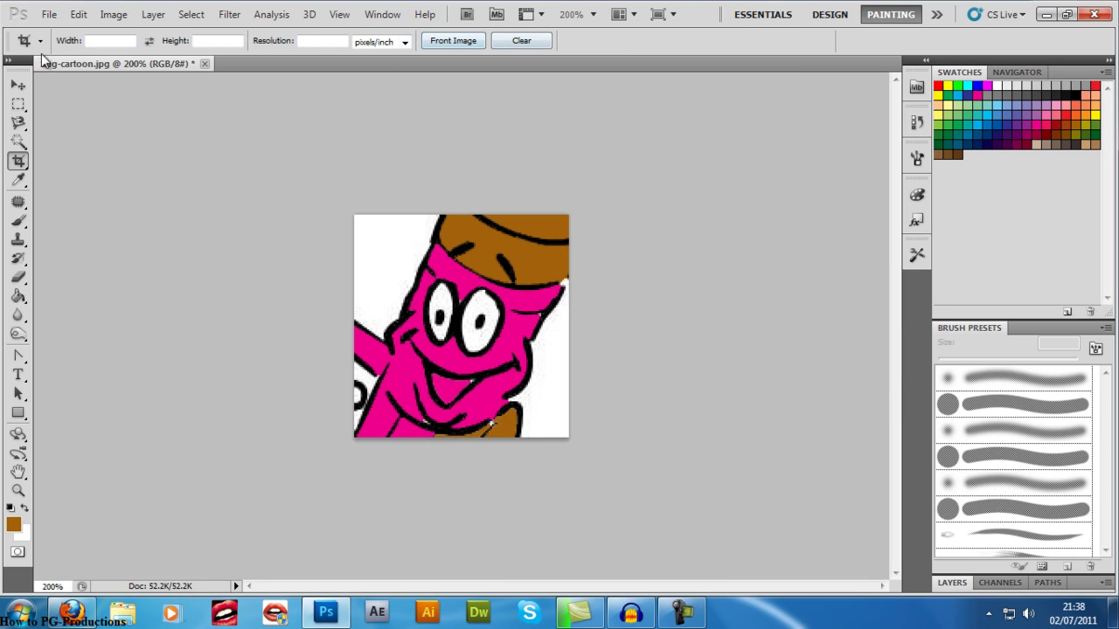
Apply Brightness/Contrast with brightness -150 and contrast 100.
{"action": "left_click", "coordinate": [114, 15]}
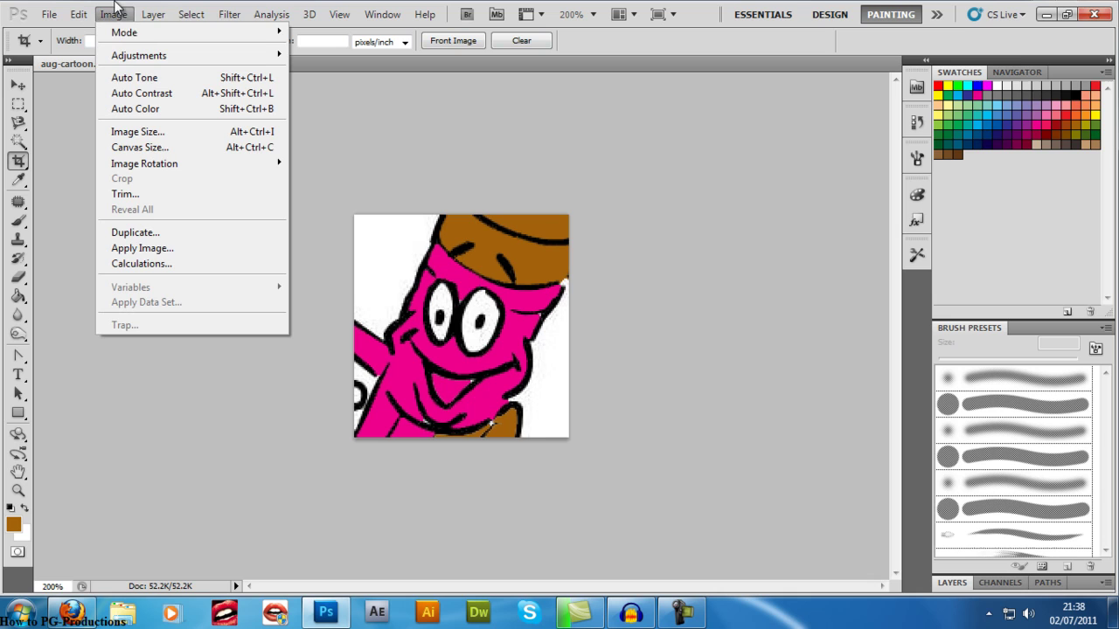
{"action": "mouse_move", "coordinate": [132, 56]}
{"action": "left_click", "coordinate": [331, 58]}
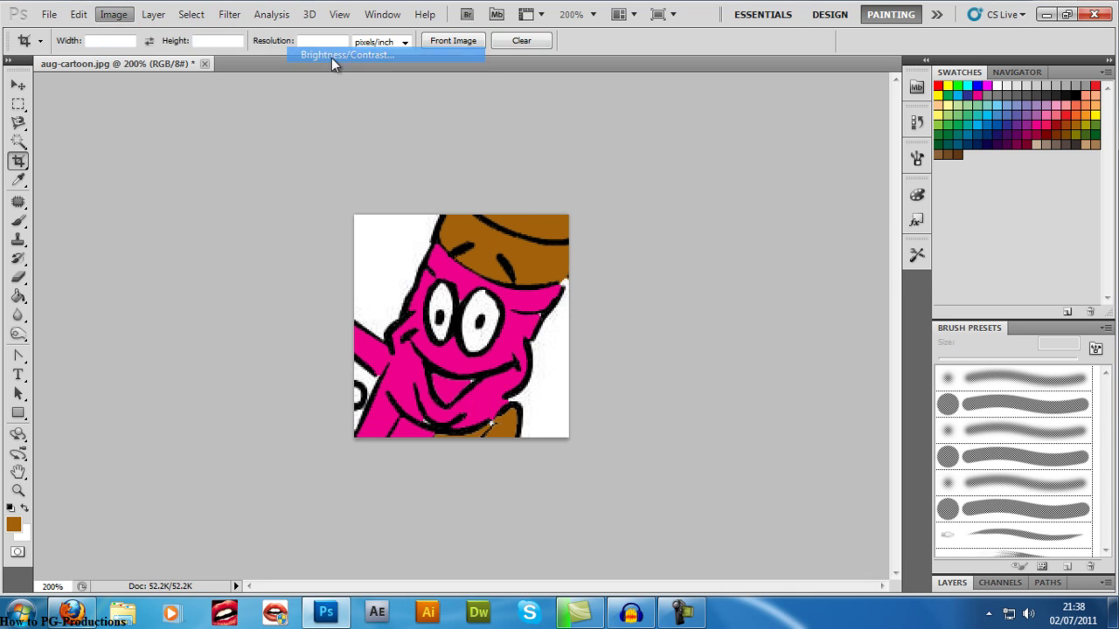
{"action": "left_click_drag", "start_coordinate": [790, 203], "coordinate": [673, 212]}
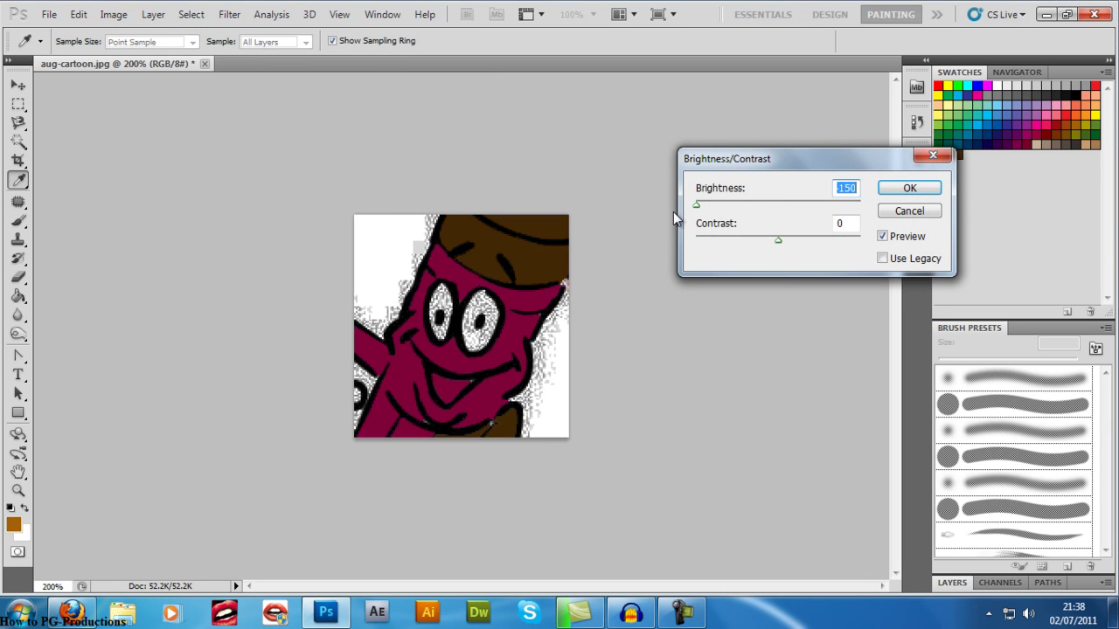
{"action": "key", "text": "p"}
{"action": "key", "text": "p"}
{"action": "key", "text": "p"}
{"action": "key", "text": "p"}
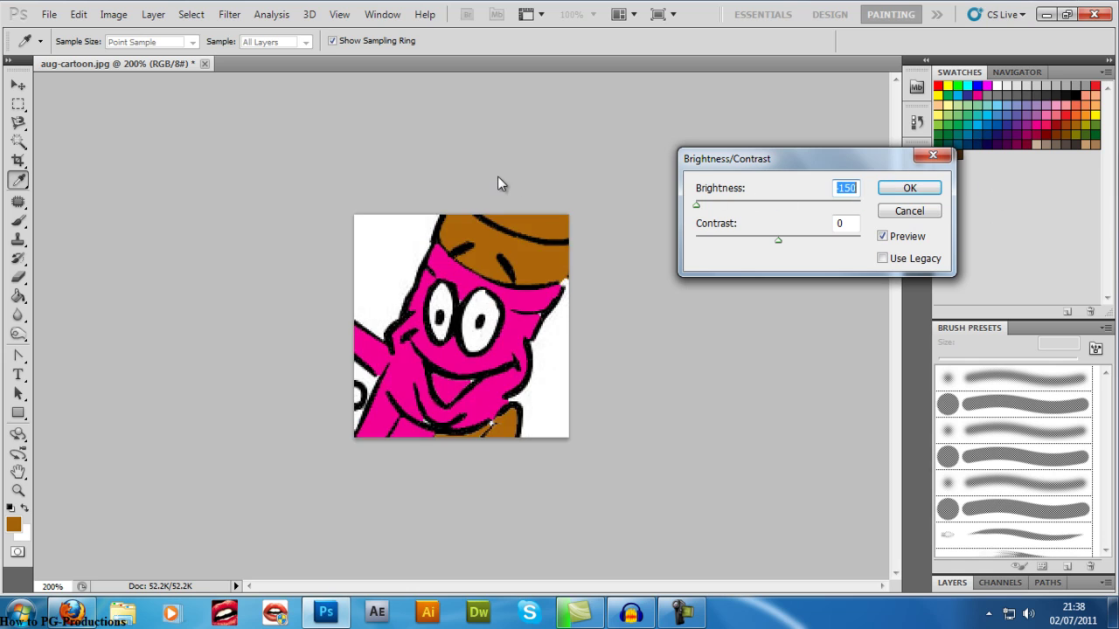
{"action": "key", "text": "p"}
{"action": "key", "text": "p"}
{"action": "key", "text": "p"}
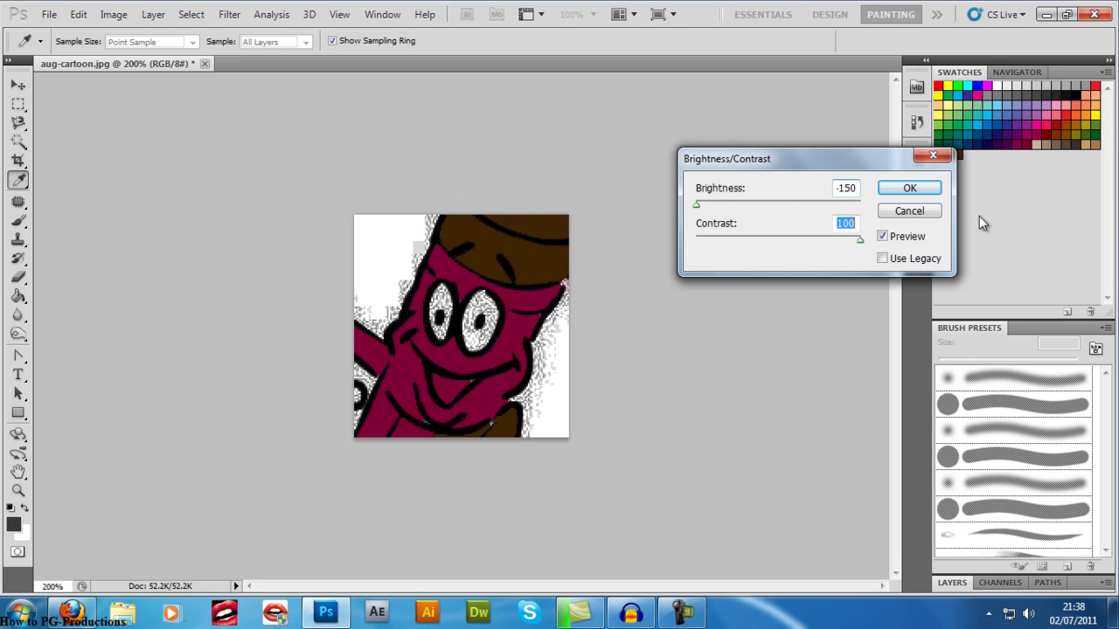
{"action": "left_click", "coordinate": [909, 188]}
{"action": "key", "text": "c"}
Close the cartoon document without saving the changes.
{"action": "left_click", "coordinate": [114, 14]}
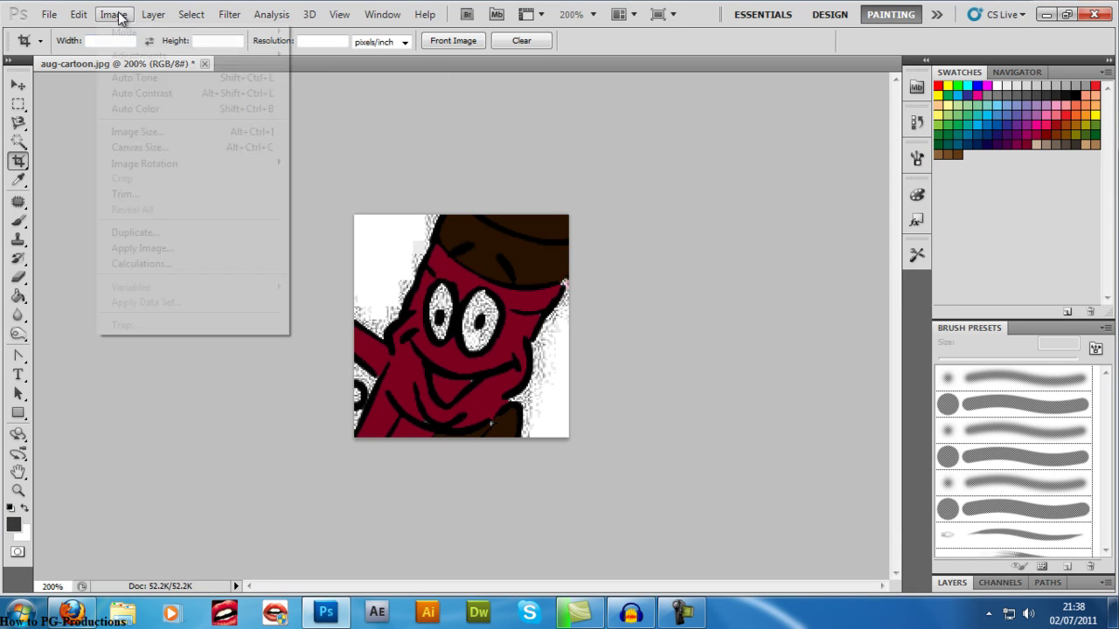
{"action": "mouse_move", "coordinate": [142, 35]}
{"action": "left_click", "coordinate": [626, 230]}
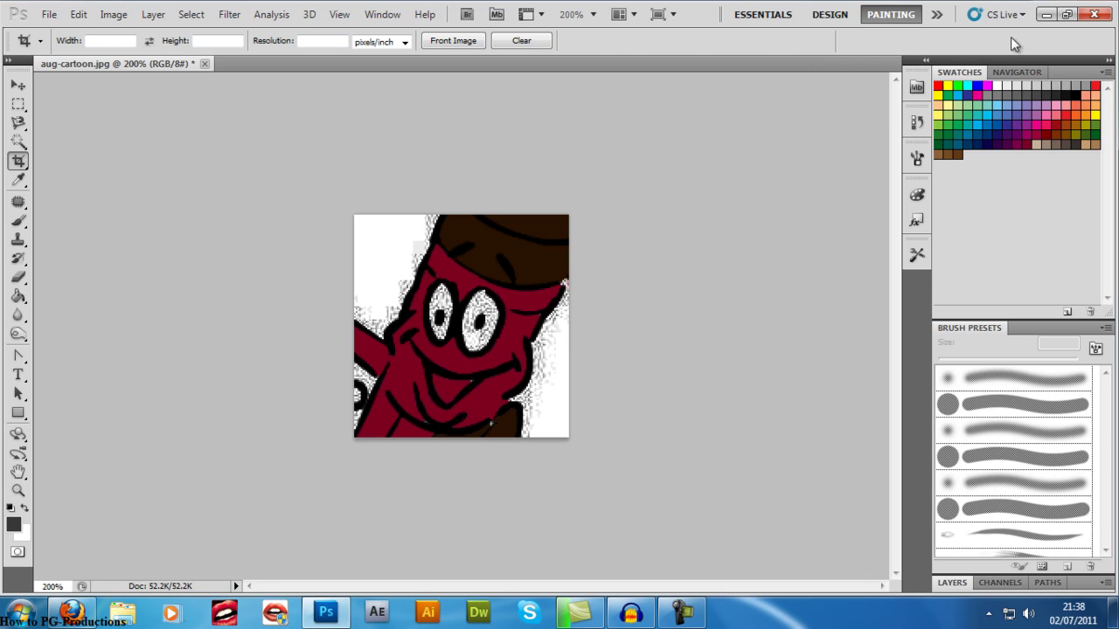
{"action": "left_click", "coordinate": [1093, 14]}
{"action": "left_click", "coordinate": [556, 240]}
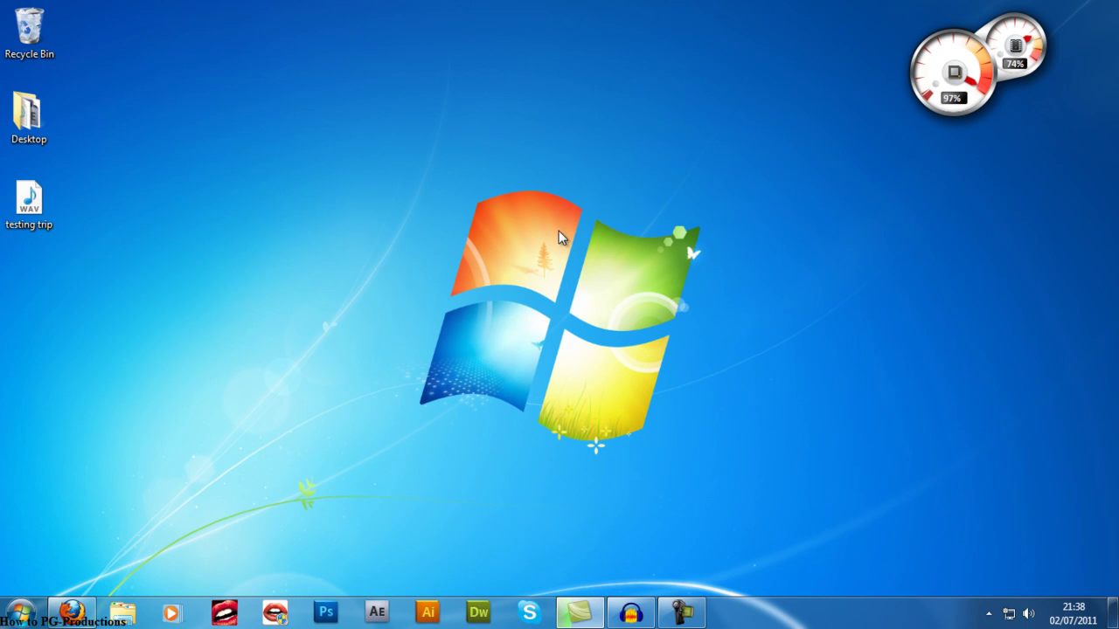
Open the Pictures library from the Start menu and select paintbrush02.
{"action": "key", "text": "super"}
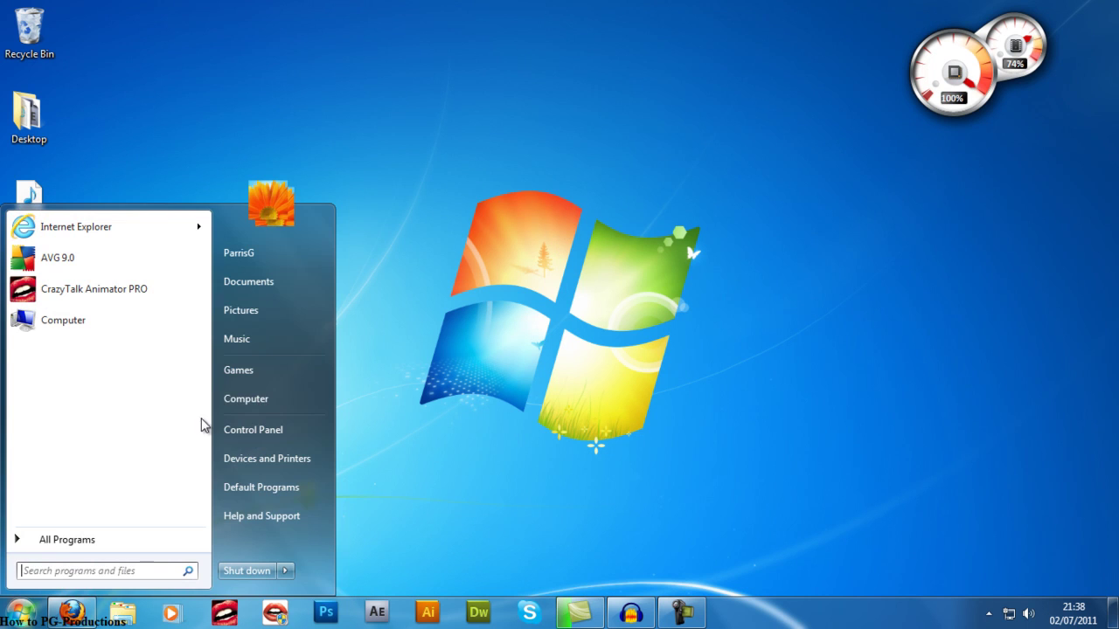
{"action": "left_click", "coordinate": [263, 305]}
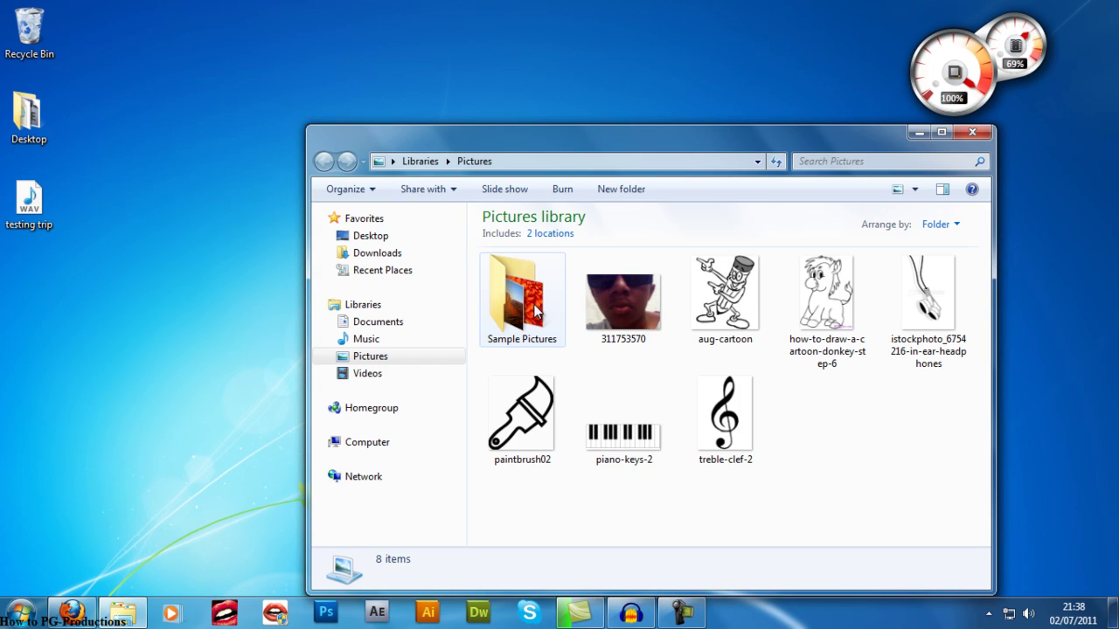
{"action": "left_click", "coordinate": [552, 426]}
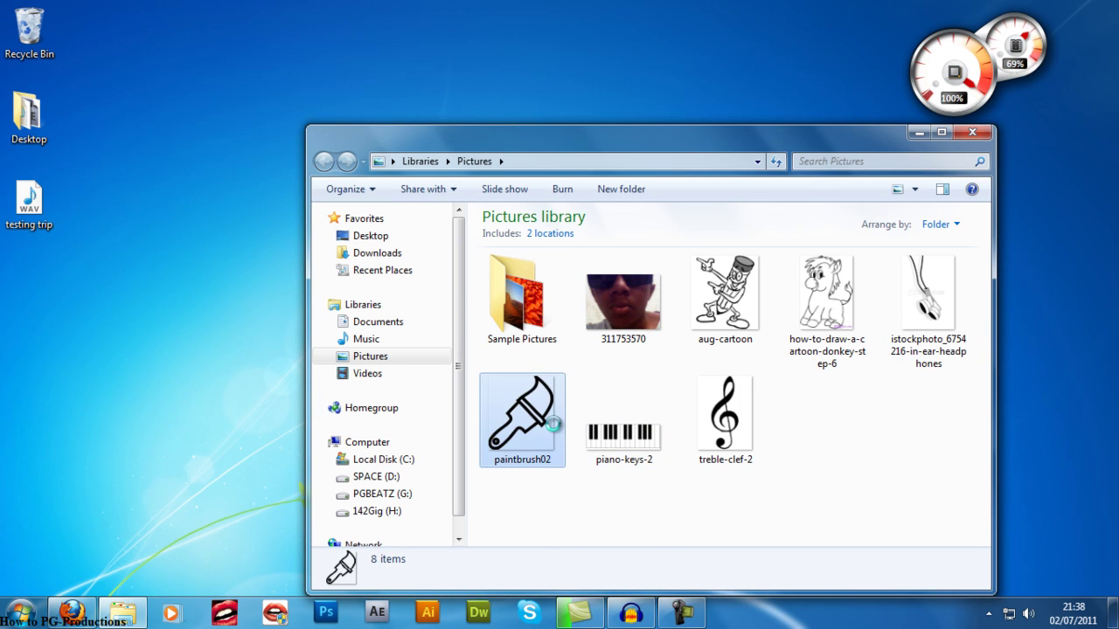
Open paintbrush02 with Microsoft Office Picture Manager.
{"action": "right_click", "coordinate": [554, 424]}
{"action": "left_click", "coordinate": [917, 439]}
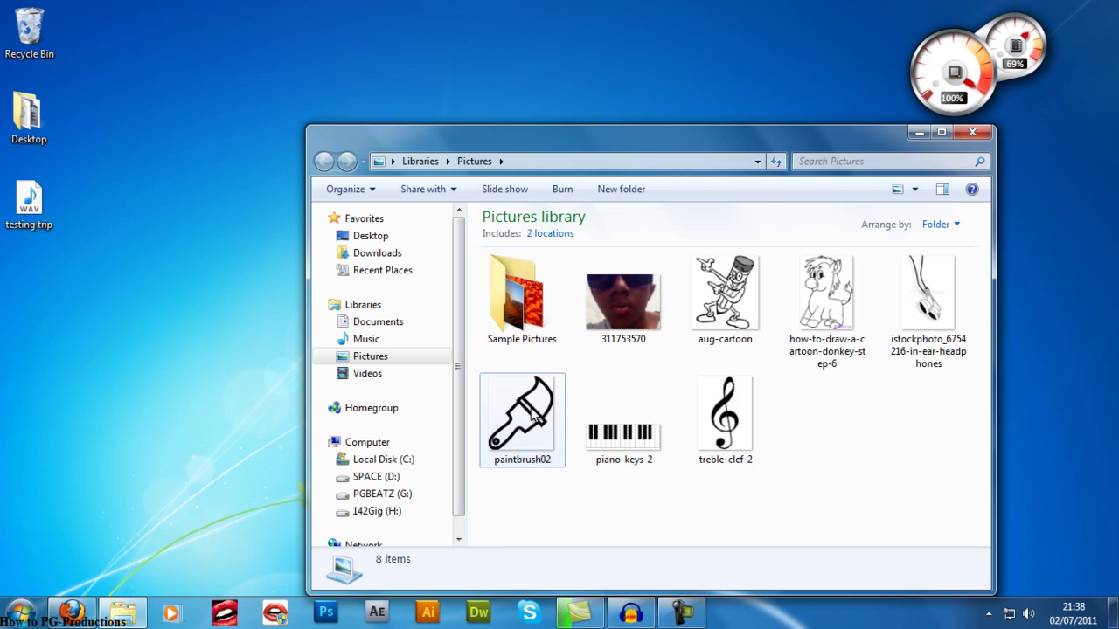
{"action": "right_click", "coordinate": [531, 417]}
{"action": "mouse_move", "coordinate": [690, 311]}
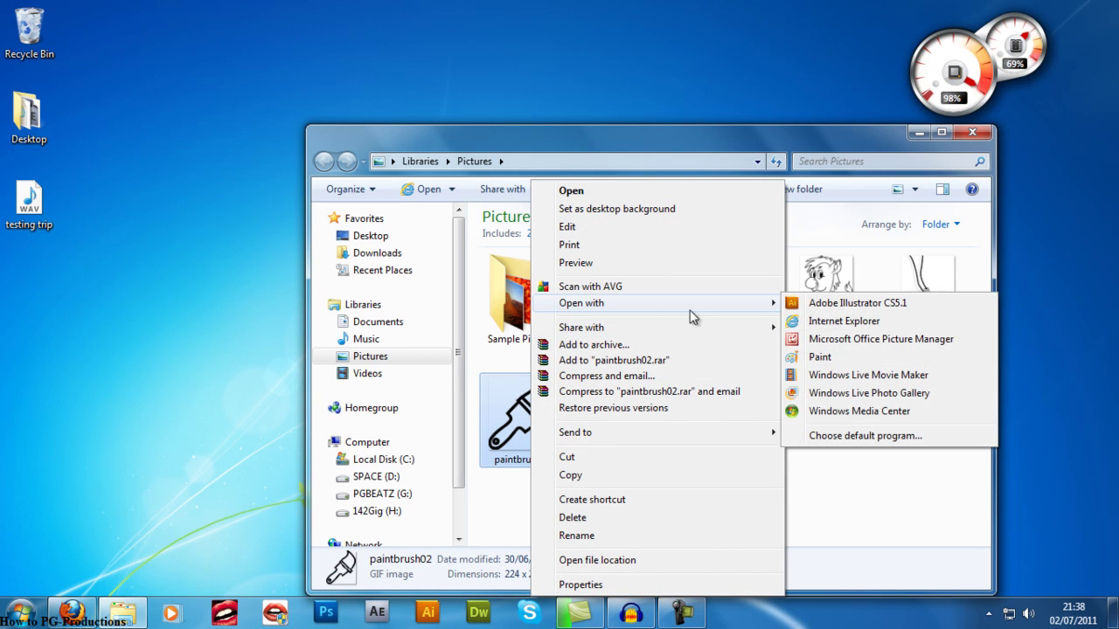
{"action": "left_click", "coordinate": [811, 340]}
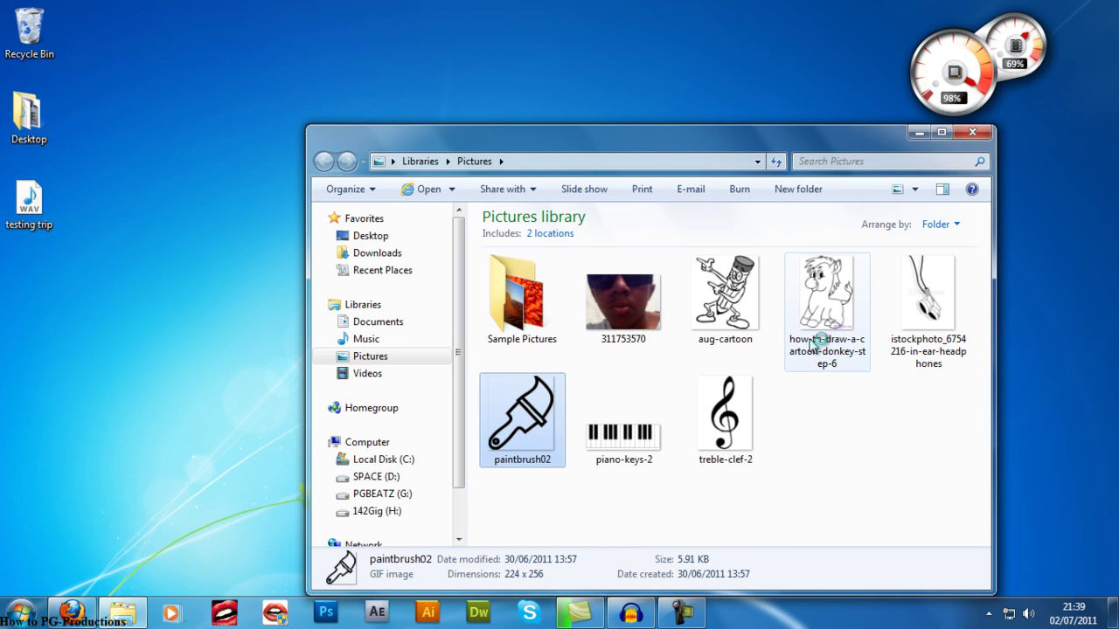
Raise the brightness of paintbrush02 using the Brightness and Contrast editing tool.
{"action": "left_click", "coordinate": [972, 134]}
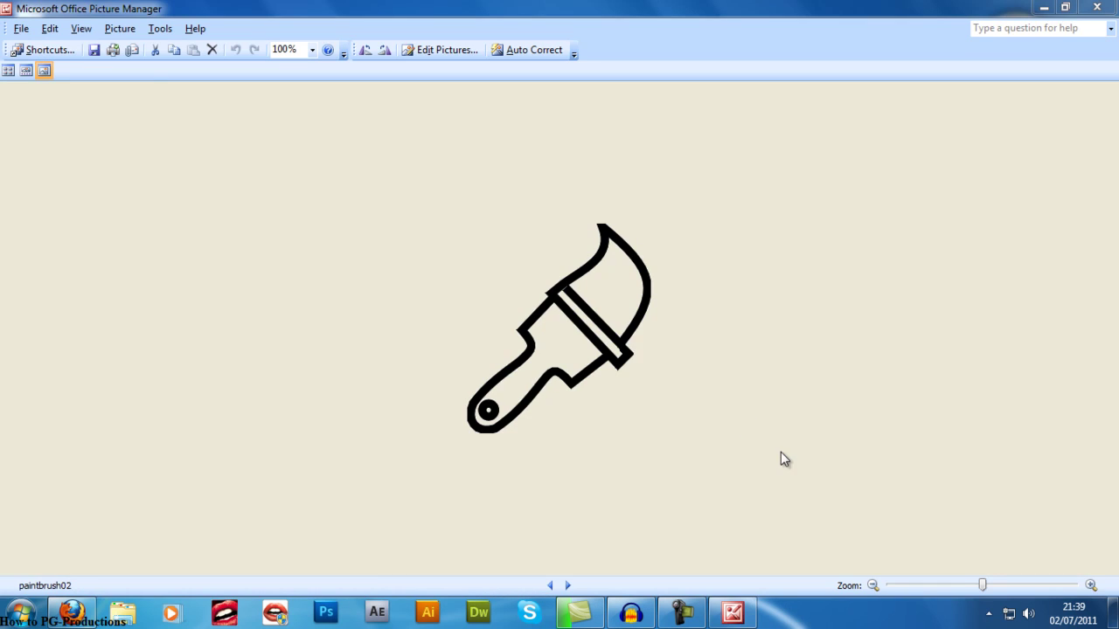
{"action": "left_click", "coordinate": [444, 49]}
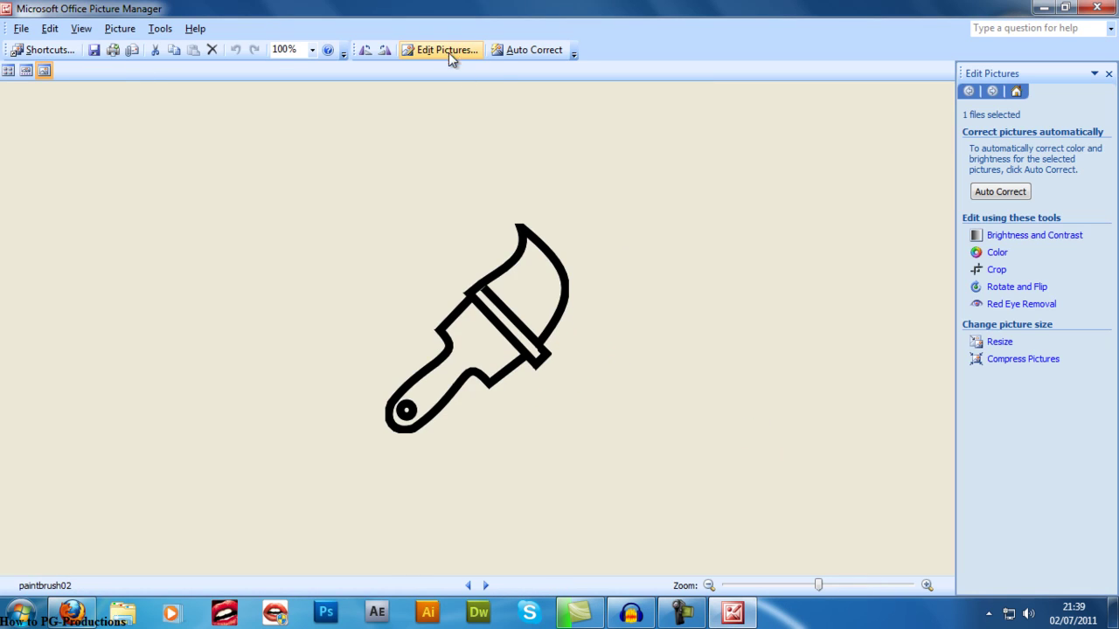
{"action": "left_click", "coordinate": [1007, 237]}
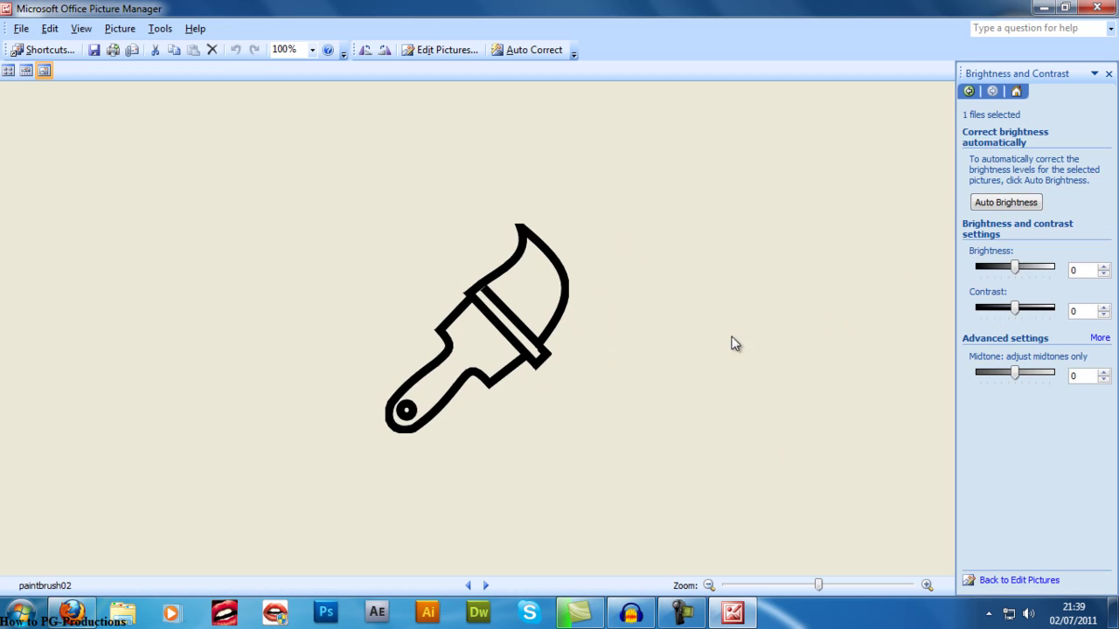
{"action": "mouse_move", "coordinate": [1015, 268]}
{"action": "left_mouse_down"}
{"action": "mouse_move", "coordinate": [997, 266]}
{"action": "mouse_move", "coordinate": [1051, 266]}
{"action": "mouse_move", "coordinate": [1014, 268]}
{"action": "left_mouse_up"}
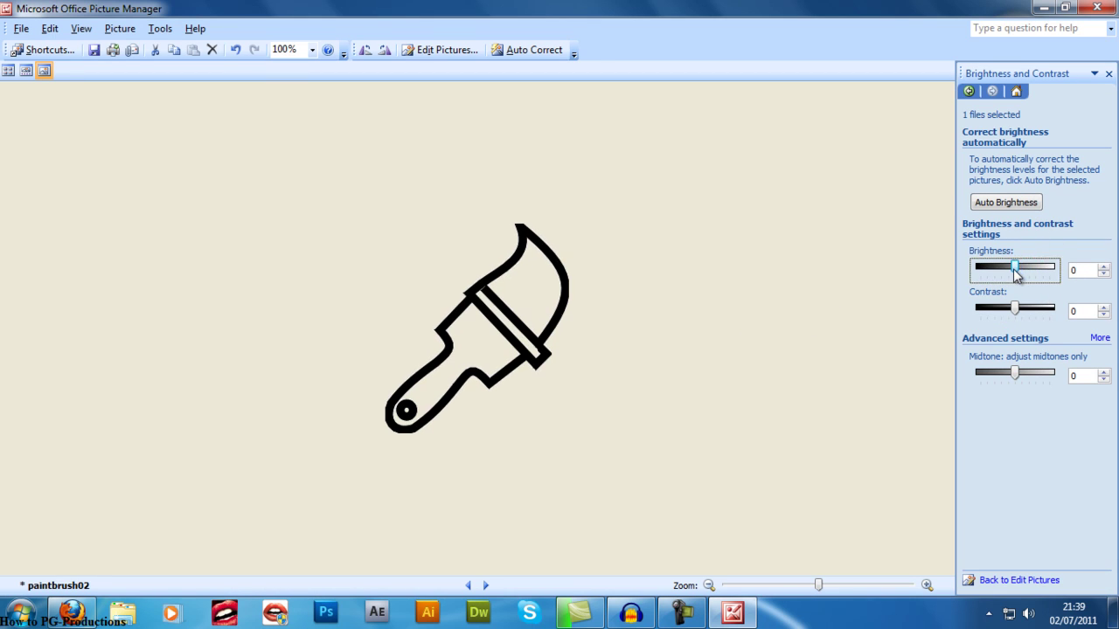
{"action": "left_click", "coordinate": [967, 92]}
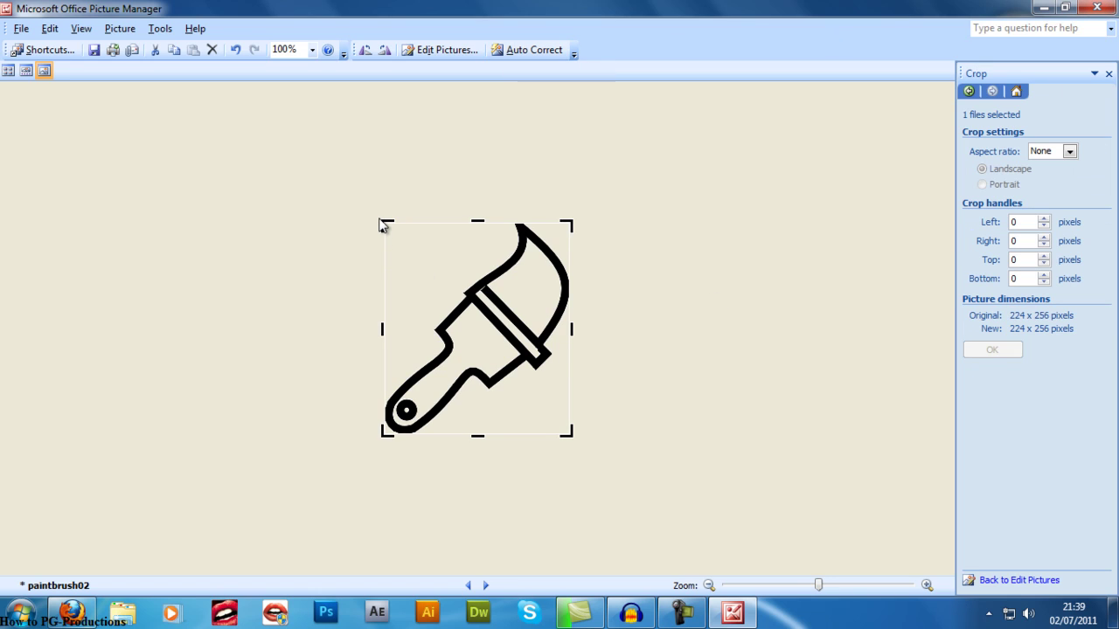
Crop paintbrush02 inward from its top-left corner to 140 x 115 pixels.
{"action": "left_click_drag", "start_coordinate": [387, 227], "coordinate": [453, 339]}
{"action": "left_click", "coordinate": [1014, 352]}
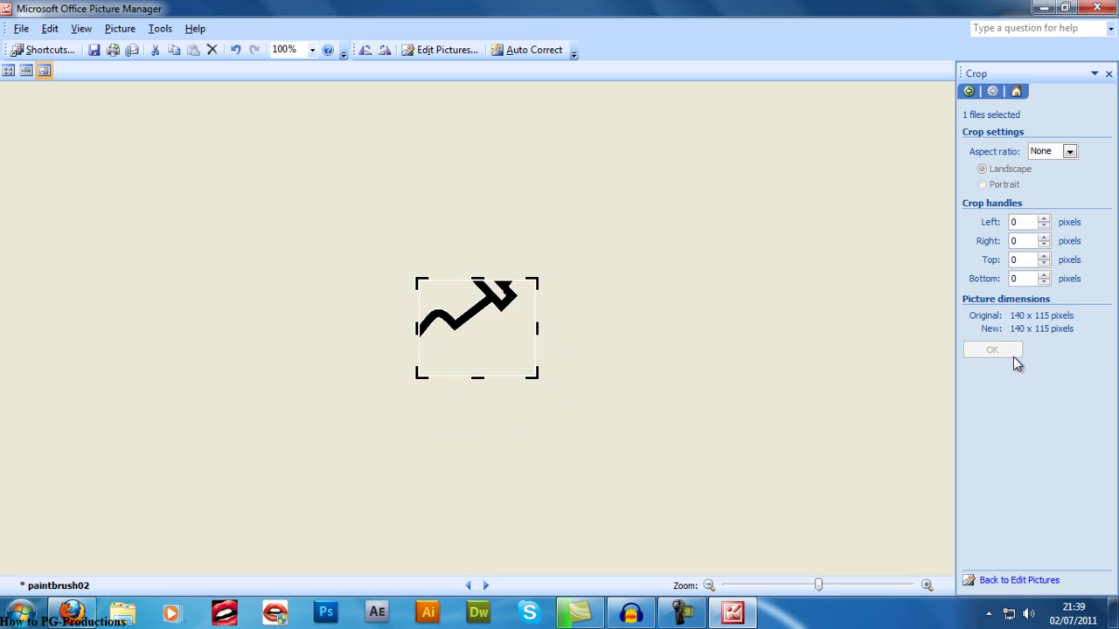
{"action": "left_click", "coordinate": [968, 91]}
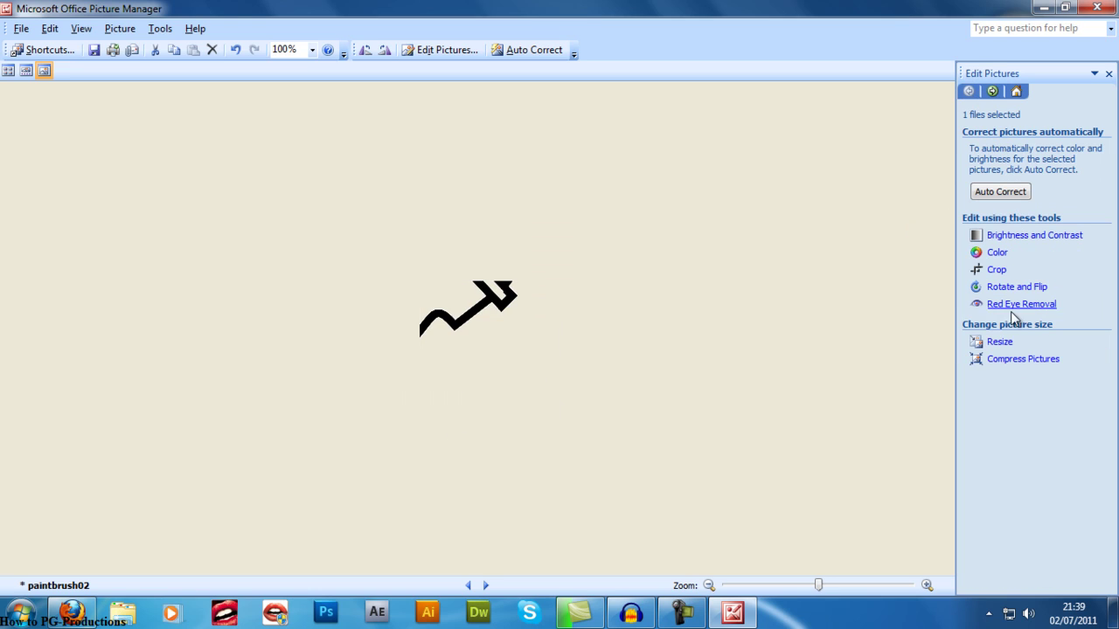
Close Picture Manager discarding the picture edits, then close the Photoshop CS5 features browser window.
{"action": "left_click", "coordinate": [1096, 8]}
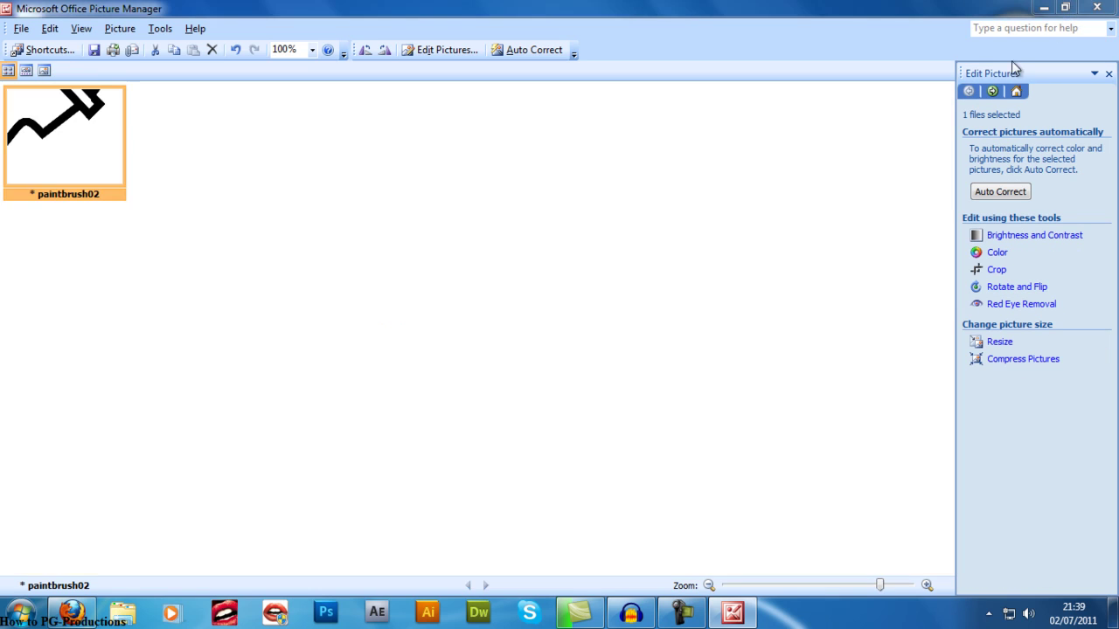
{"action": "left_click", "coordinate": [578, 347]}
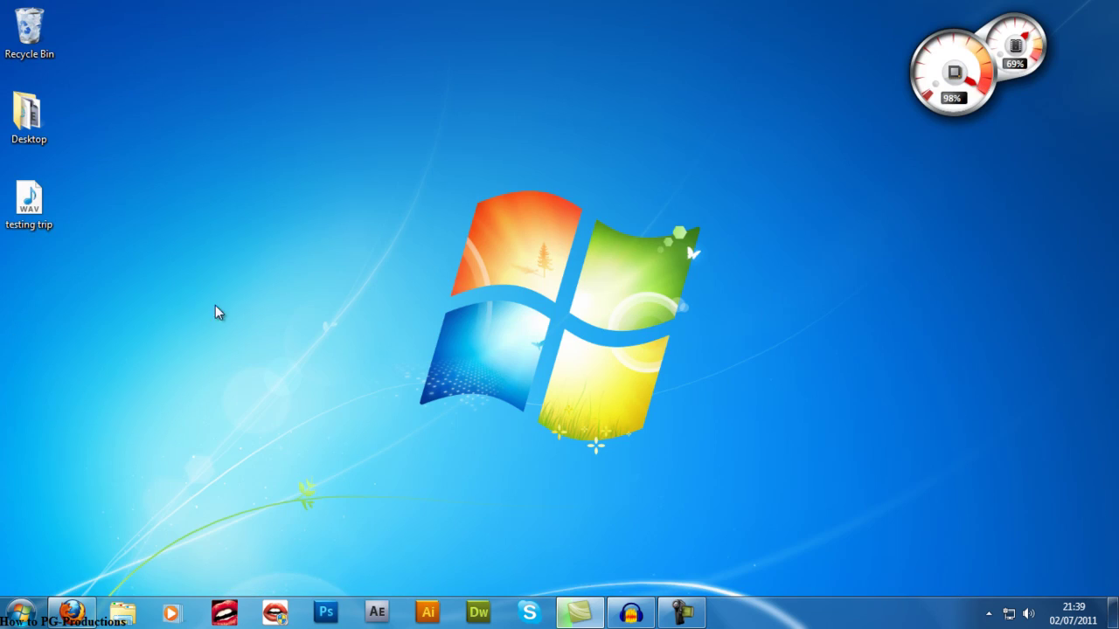
{"action": "left_click", "coordinate": [71, 611]}
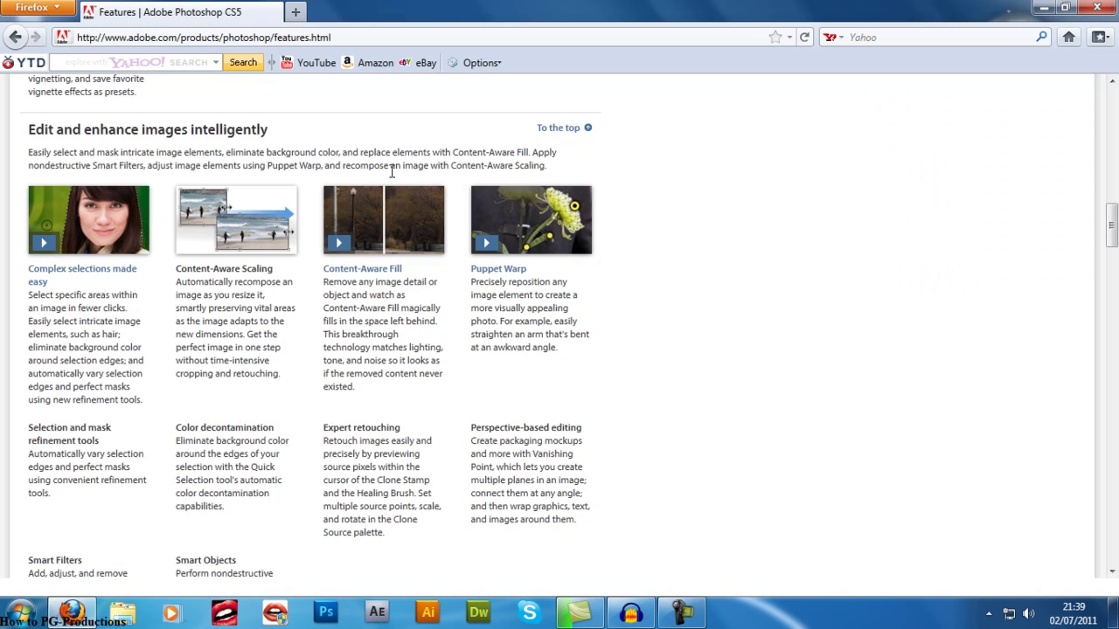
{"action": "scroll", "coordinate": [499, 106], "scroll_direction": "up", "scroll_amount": 15}
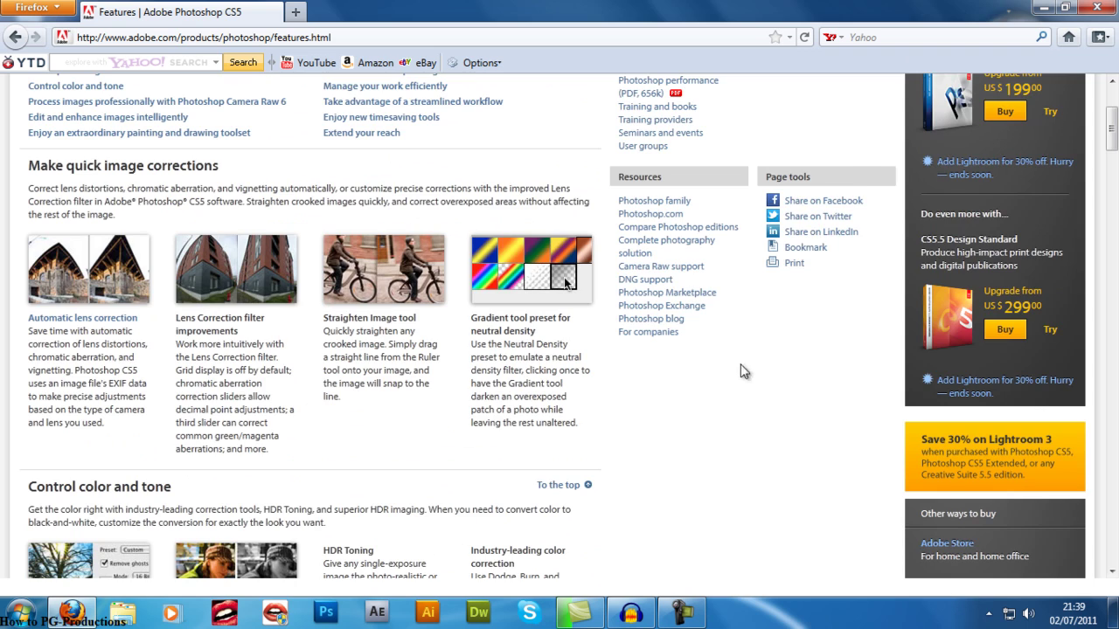
{"action": "scroll", "coordinate": [741, 371], "scroll_direction": "up", "scroll_amount": 5}
{"action": "left_click", "coordinate": [1097, 7]}
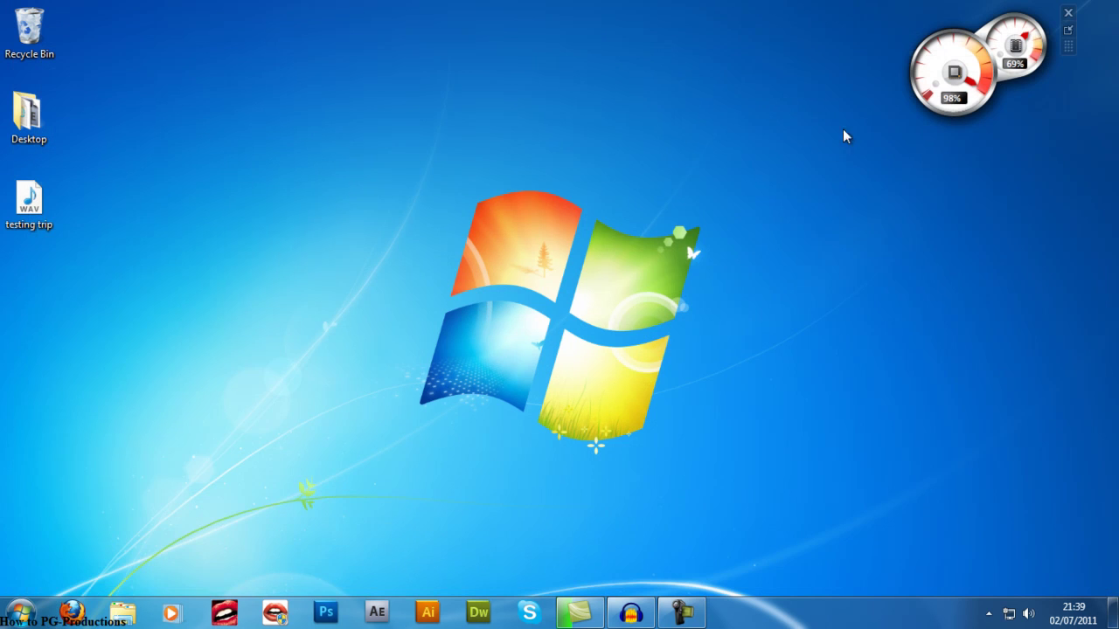
Open the Pictures library from the Start menu.
{"action": "left_click", "coordinate": [19, 612]}
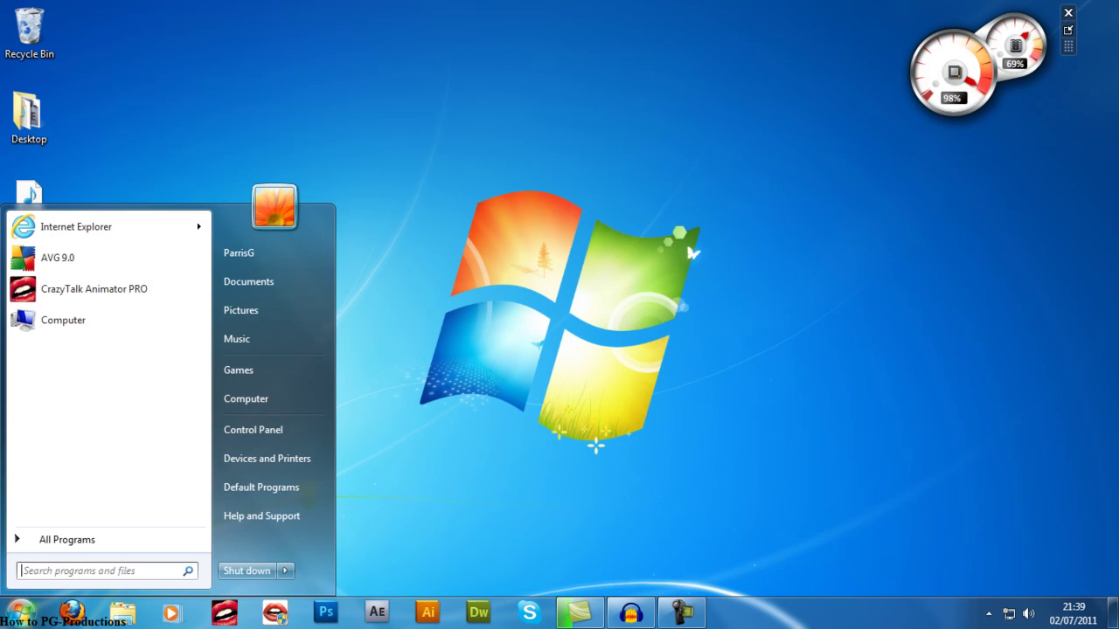
{"action": "left_click", "coordinate": [54, 540]}
{"action": "left_click", "coordinate": [514, 396]}
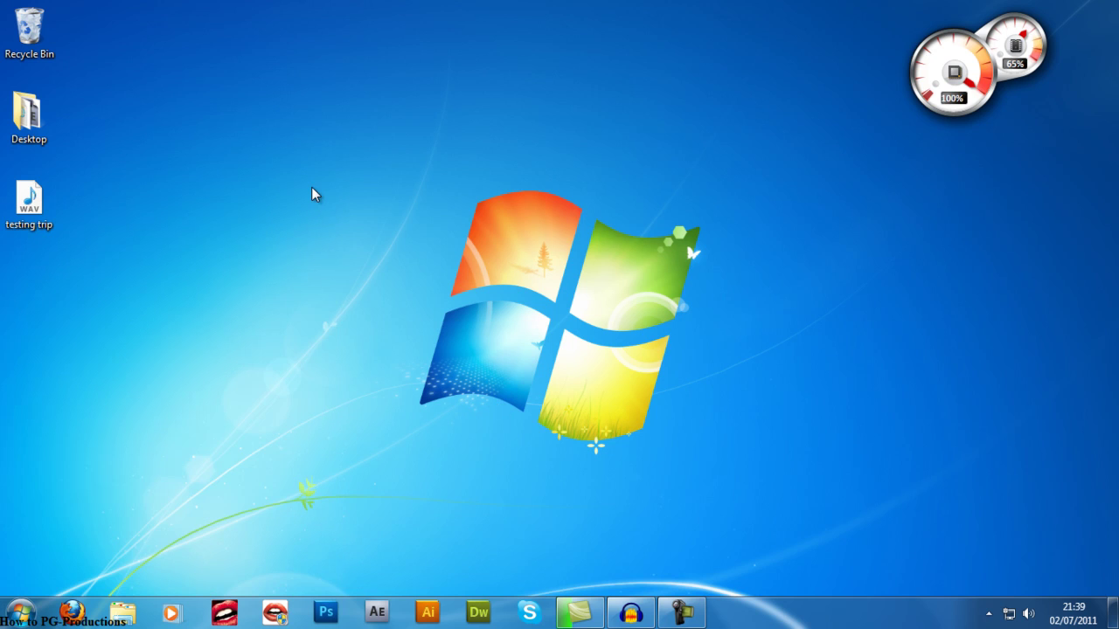
{"action": "key", "text": "super"}
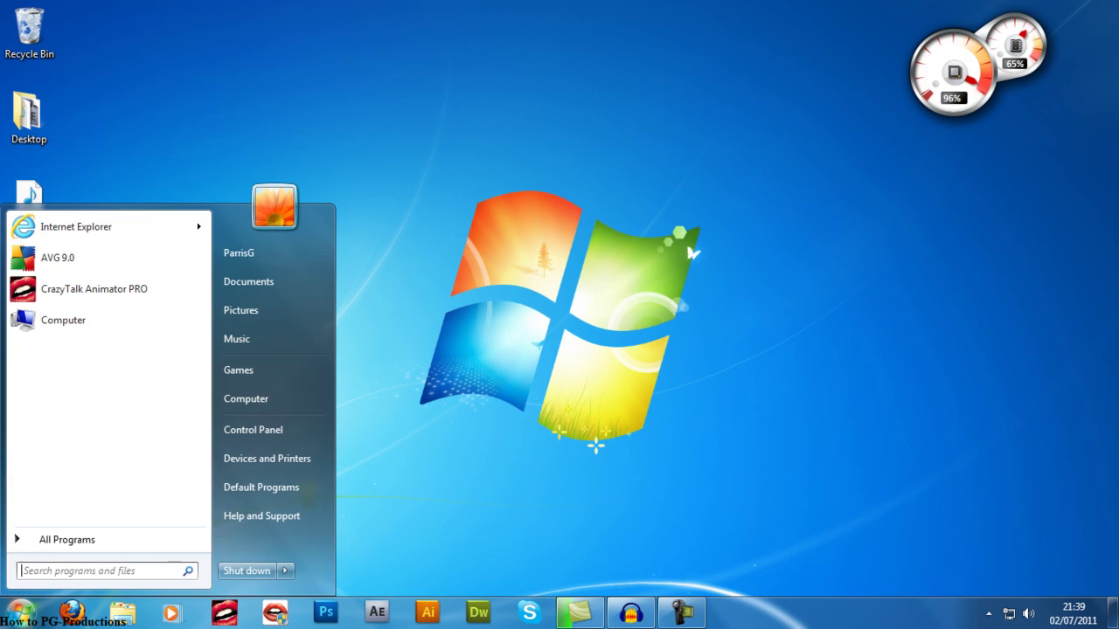
{"action": "left_click", "coordinate": [295, 310]}
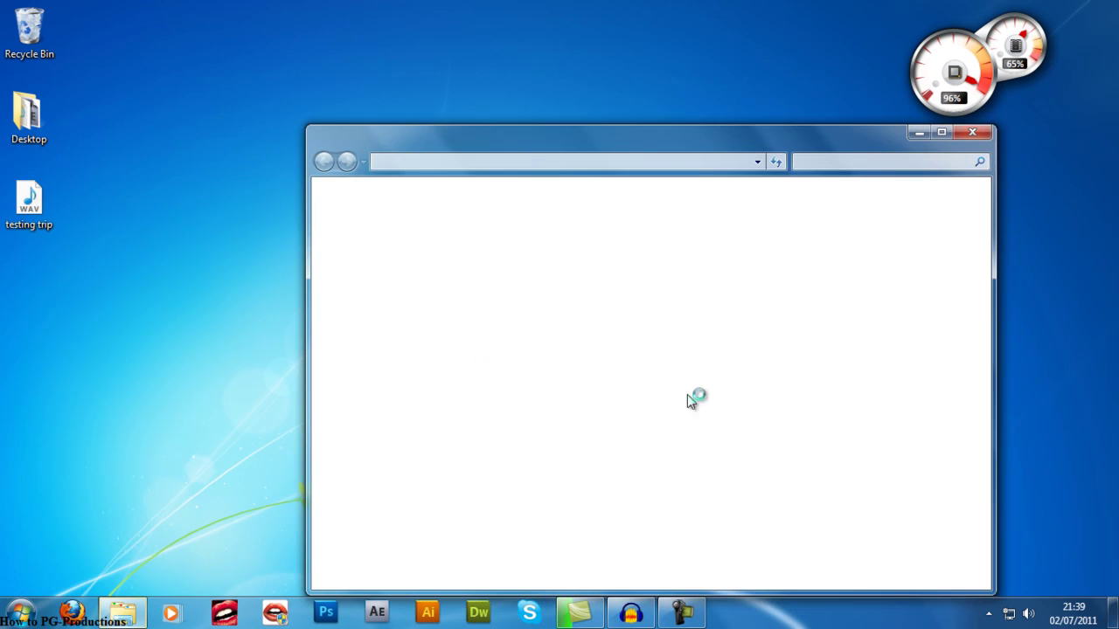
Open paintbrush02 with Paint and close the Pictures library window.
{"action": "left_click", "coordinate": [513, 434]}
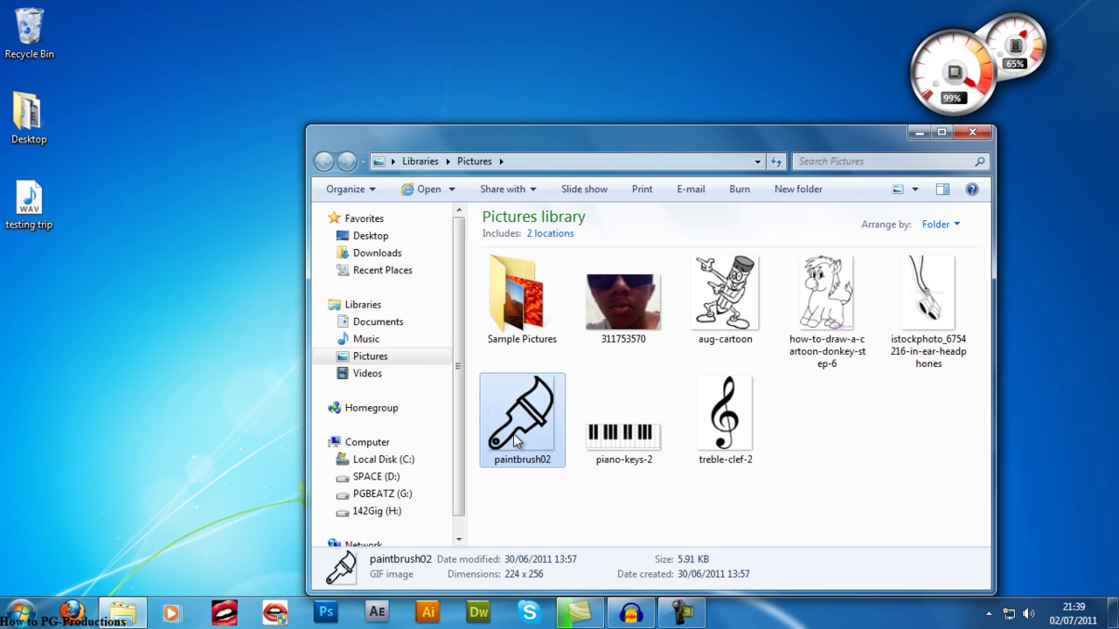
{"action": "right_click", "coordinate": [513, 433]}
{"action": "mouse_move", "coordinate": [699, 141]}
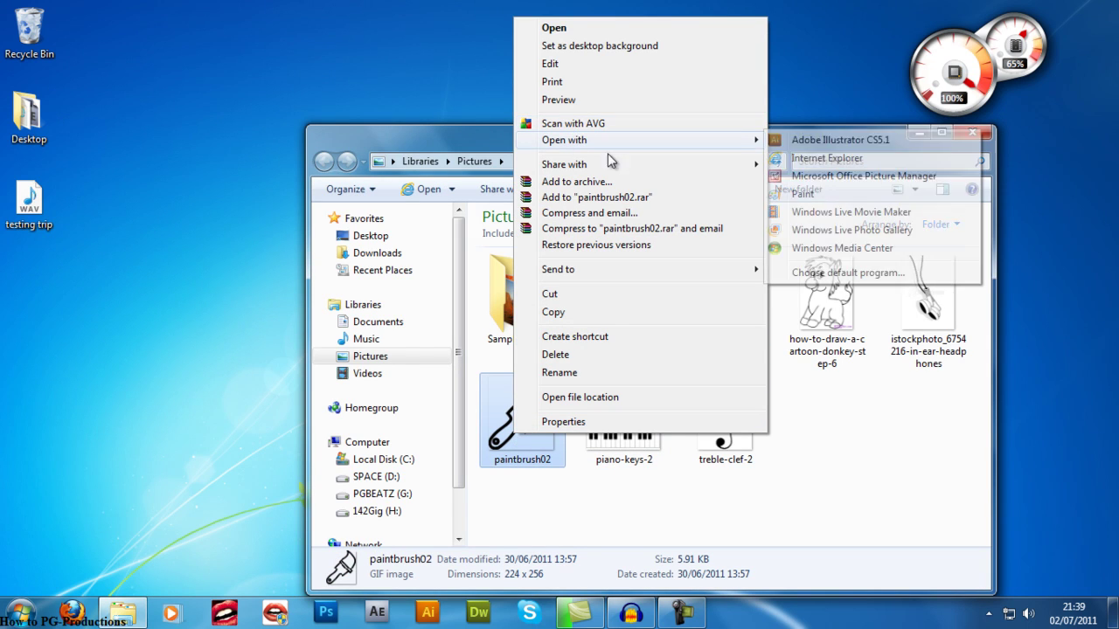
{"action": "left_click", "coordinate": [822, 193]}
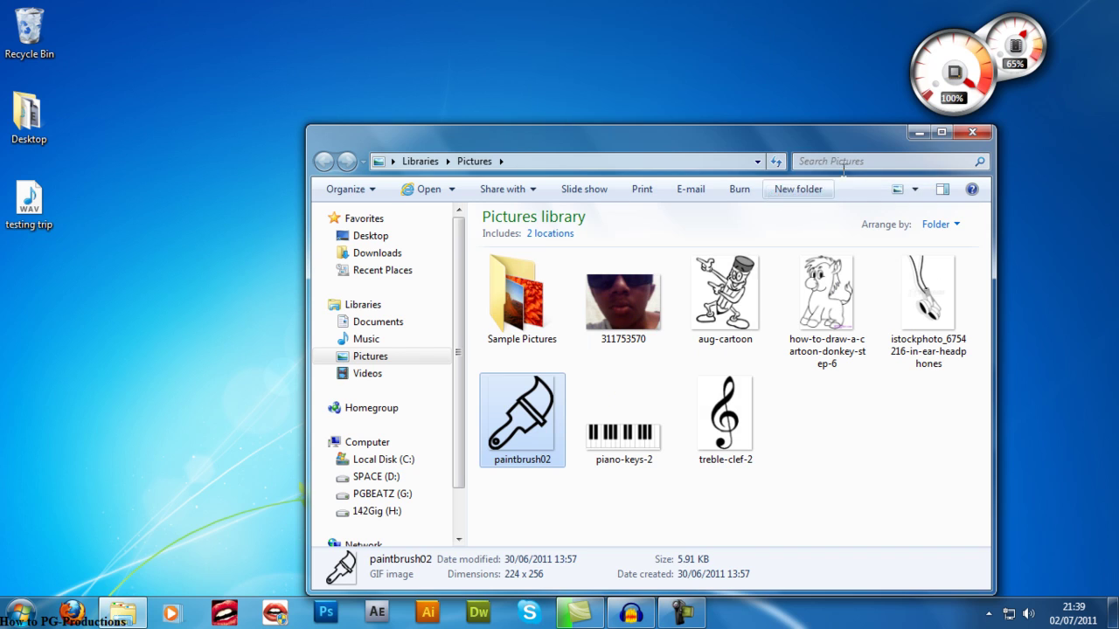
{"action": "left_click", "coordinate": [970, 133]}
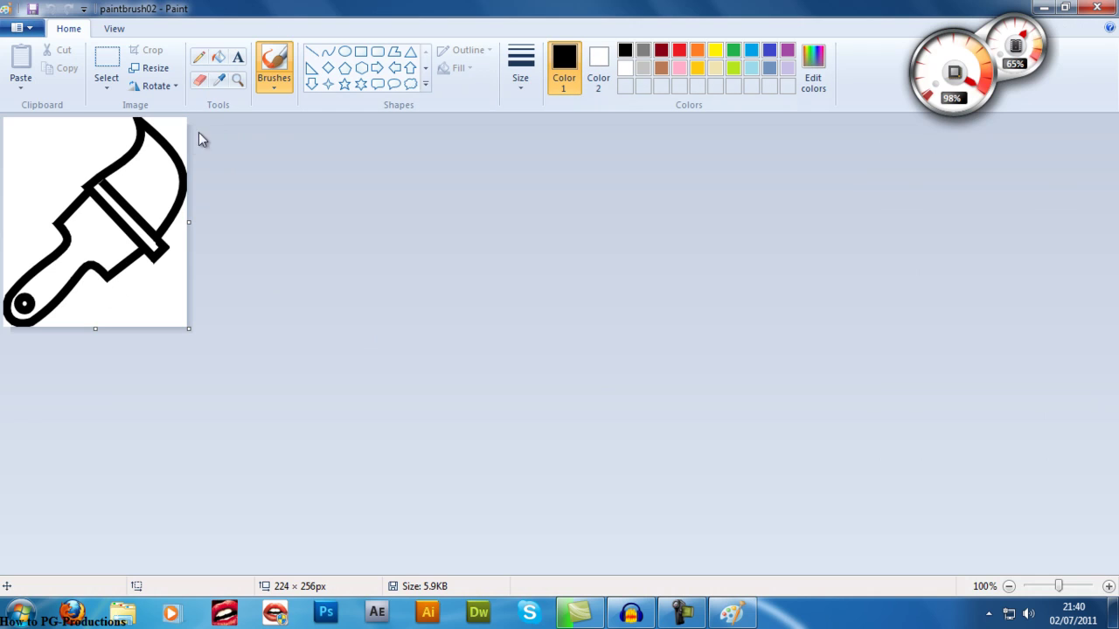
Erase the lower outline of the paintbrush handle, then close Paint without saving.
{"action": "left_click", "coordinate": [199, 80]}
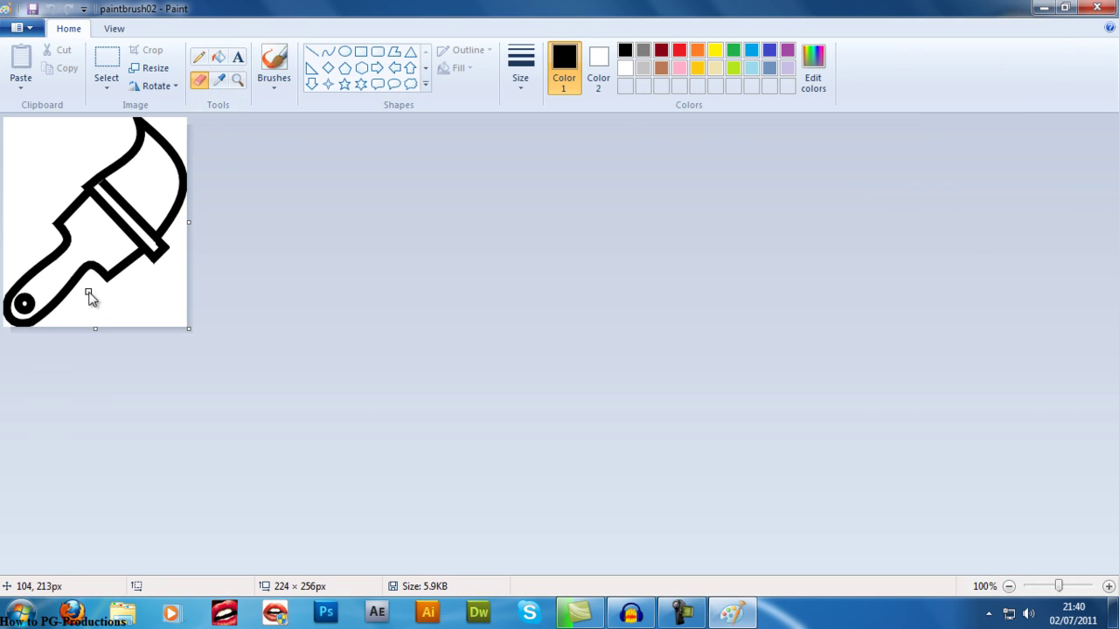
{"action": "mouse_move", "coordinate": [89, 294]}
{"action": "left_mouse_down"}
{"action": "mouse_move", "coordinate": [95, 248]}
{"action": "mouse_move", "coordinate": [85, 275]}
{"action": "mouse_move", "coordinate": [90, 258]}
{"action": "mouse_move", "coordinate": [100, 271]}
{"action": "mouse_move", "coordinate": [32, 311]}
{"action": "mouse_move", "coordinate": [87, 261]}
{"action": "mouse_move", "coordinate": [49, 321]}
{"action": "mouse_move", "coordinate": [38, 312]}
{"action": "mouse_move", "coordinate": [42, 330]}
{"action": "mouse_move", "coordinate": [26, 314]}
{"action": "mouse_move", "coordinate": [51, 301]}
{"action": "mouse_move", "coordinate": [18, 310]}
{"action": "mouse_move", "coordinate": [60, 281]}
{"action": "mouse_move", "coordinate": [3, 327]}
{"action": "mouse_move", "coordinate": [19, 283]}
{"action": "mouse_move", "coordinate": [4, 323]}
{"action": "mouse_move", "coordinate": [9, 286]}
{"action": "mouse_move", "coordinate": [3, 311]}
{"action": "mouse_move", "coordinate": [9, 297]}
{"action": "mouse_move", "coordinate": [25, 303]}
{"action": "mouse_move", "coordinate": [28, 262]}
{"action": "left_mouse_up"}
{"action": "left_click", "coordinate": [1097, 7]}
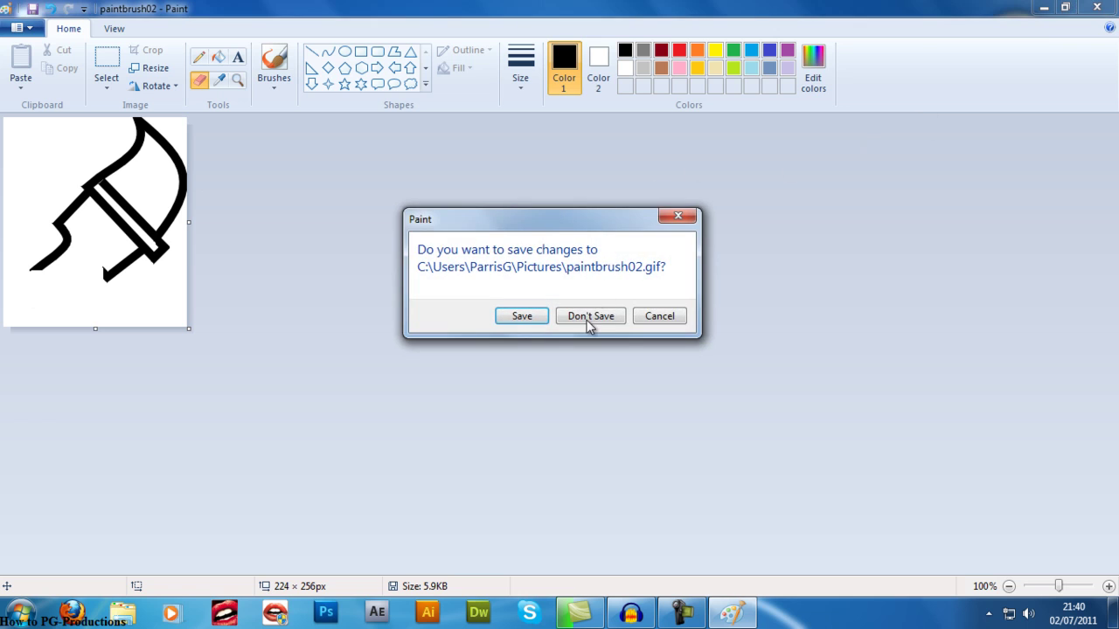
{"action": "left_click", "coordinate": [587, 319]}
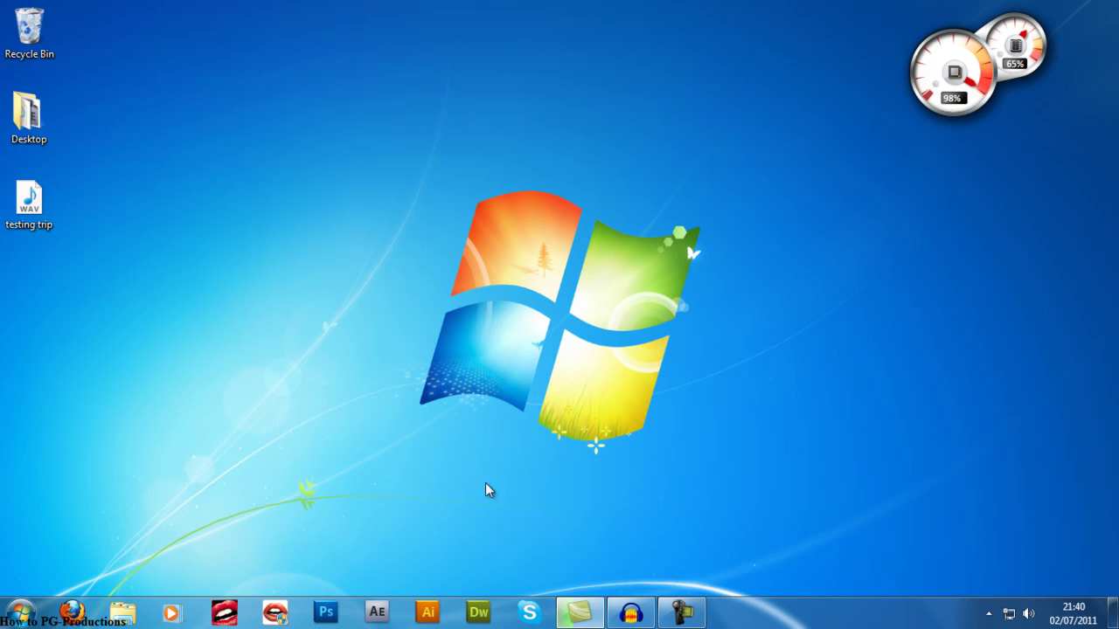